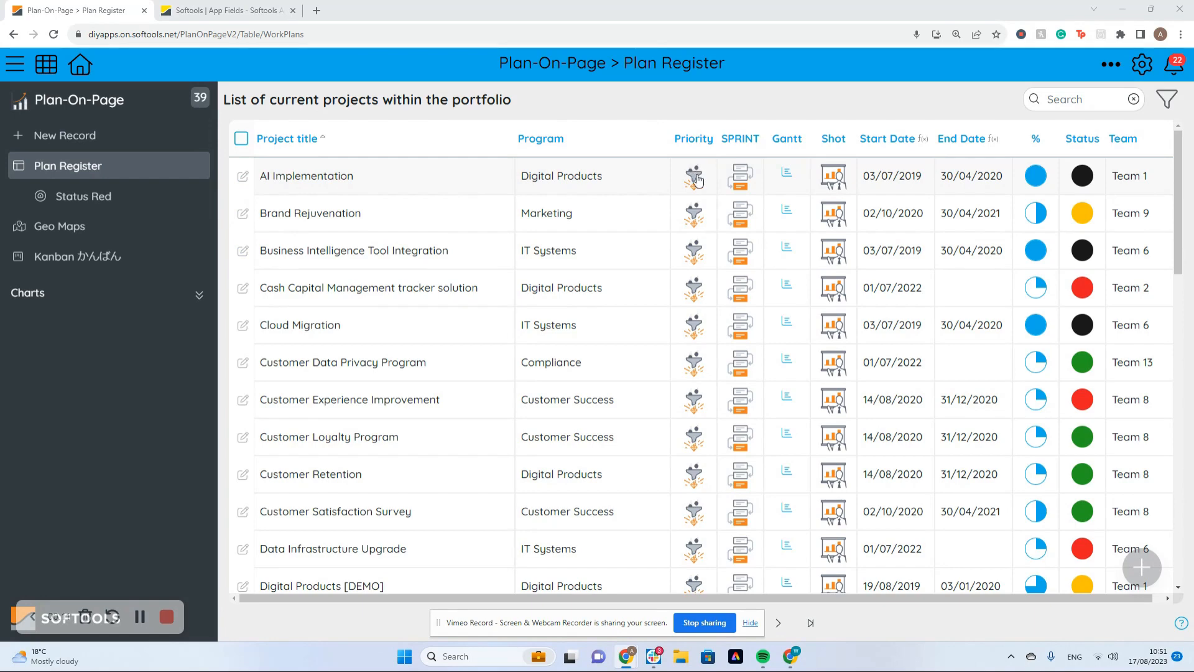
Examine the Priority and SPRINT pop-ups of the AI Implementation project and close them
{"action": "left_click", "coordinate": [696, 178]}
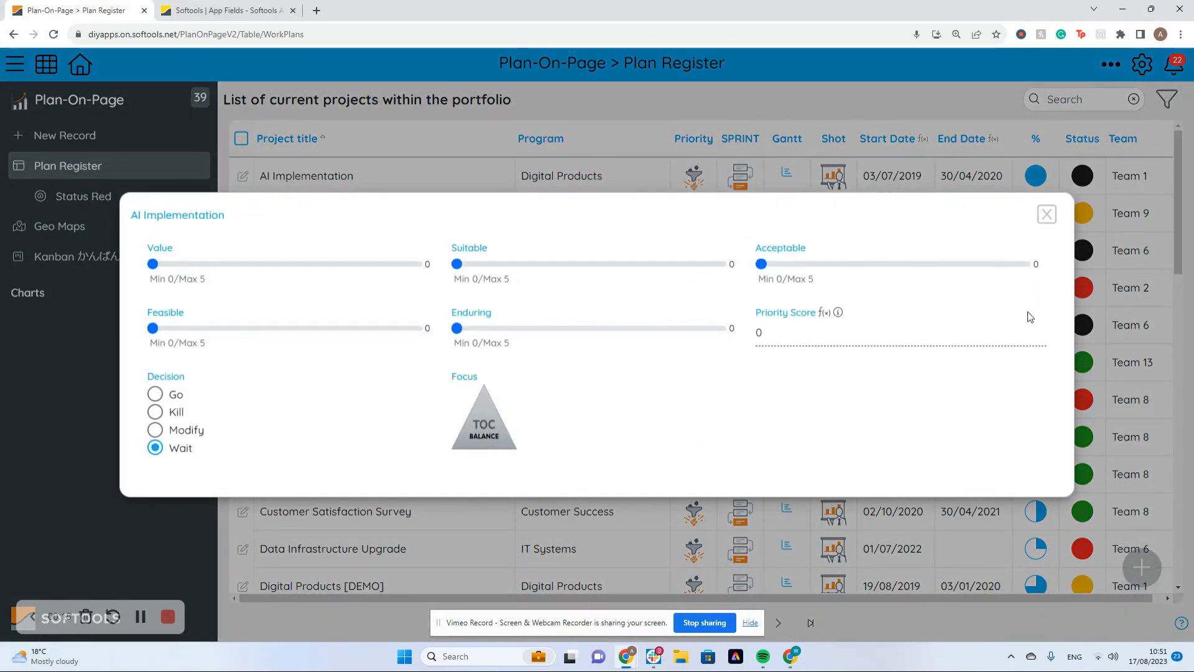
{"action": "mouse_move", "coordinate": [459, 328]}
{"action": "left_mouse_down"}
{"action": "mouse_move", "coordinate": [520, 331]}
{"action": "mouse_move", "coordinate": [473, 332]}
{"action": "left_mouse_up"}
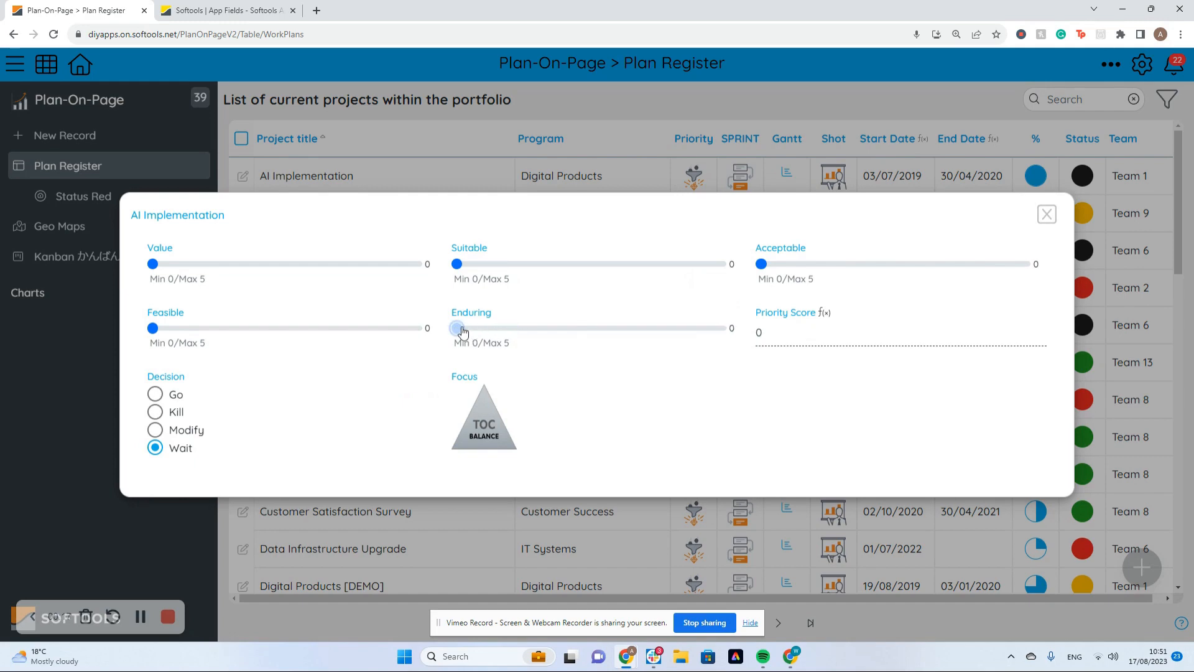
{"action": "left_click", "coordinate": [598, 129]}
{"action": "left_click", "coordinate": [741, 176]}
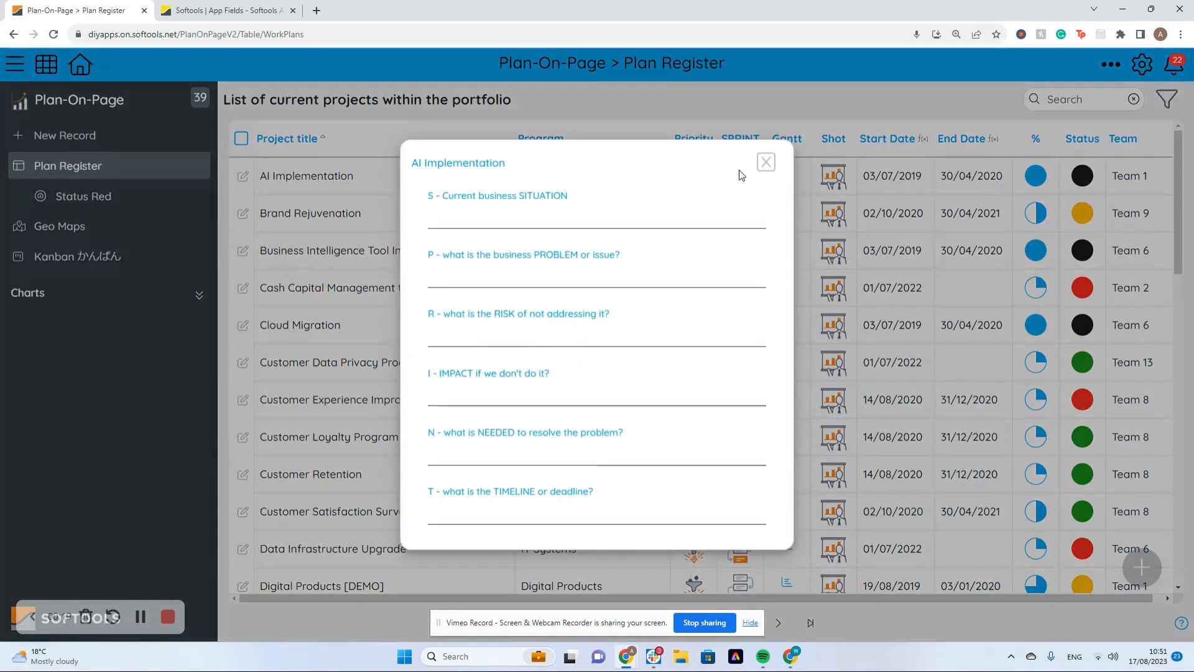
{"action": "left_click", "coordinate": [766, 162]}
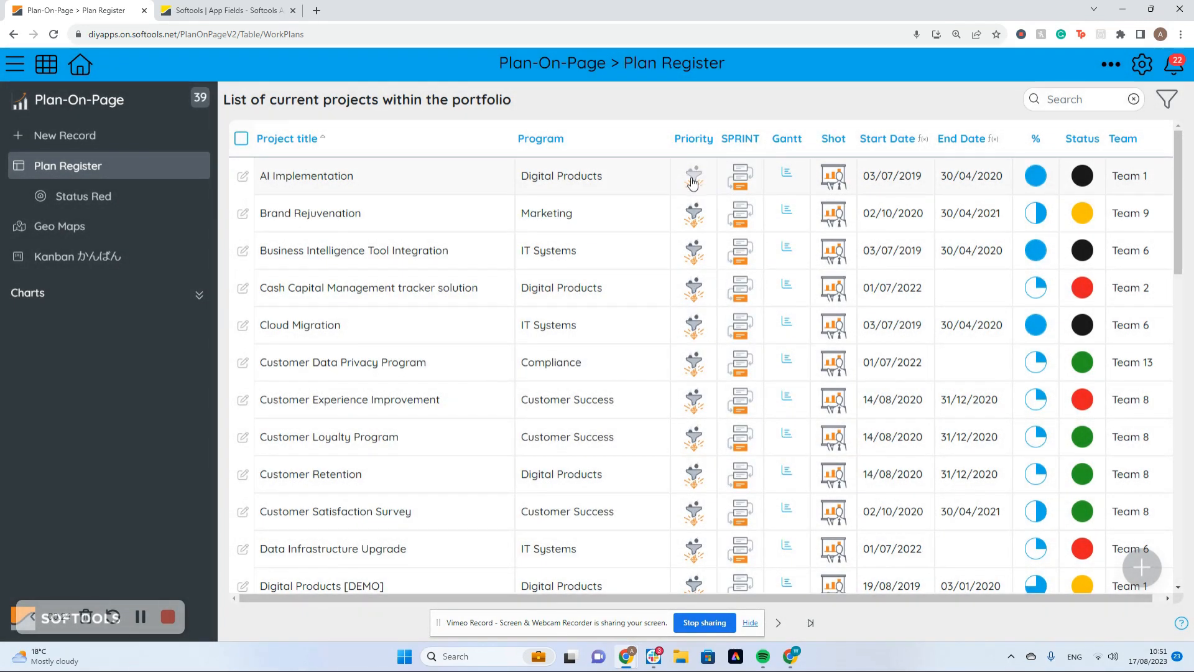
View the Priority pop-ups of the AI Implementation and Cash Capital Management tracker solution projects
{"action": "left_click", "coordinate": [693, 176]}
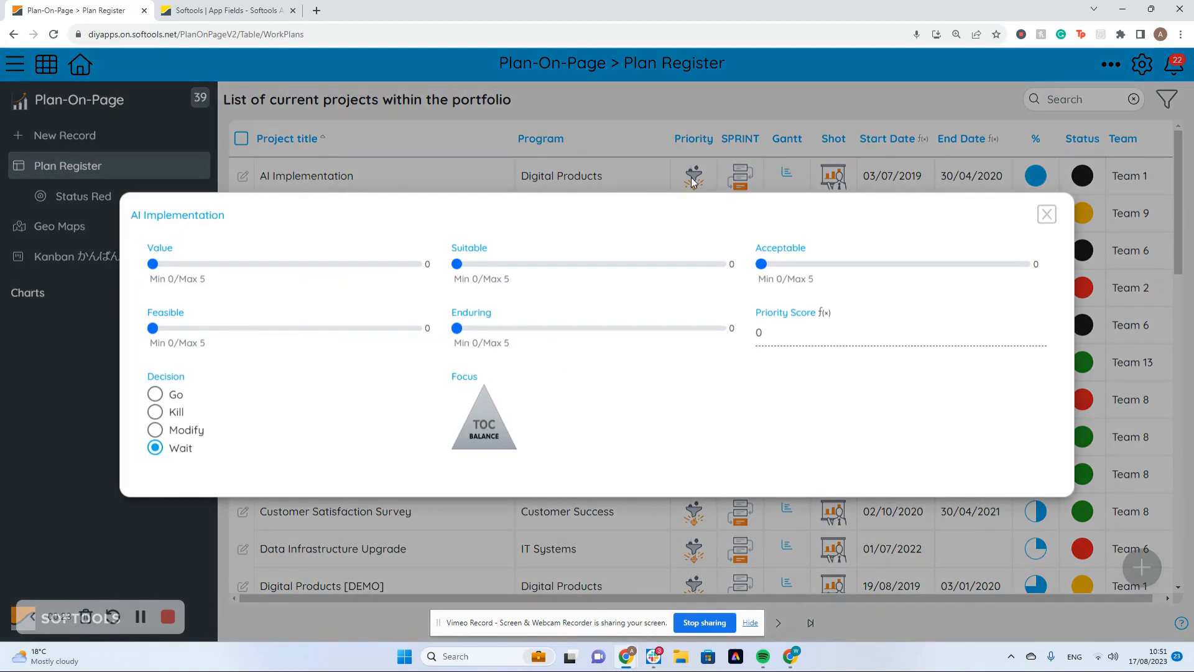
{"action": "left_click", "coordinate": [674, 140]}
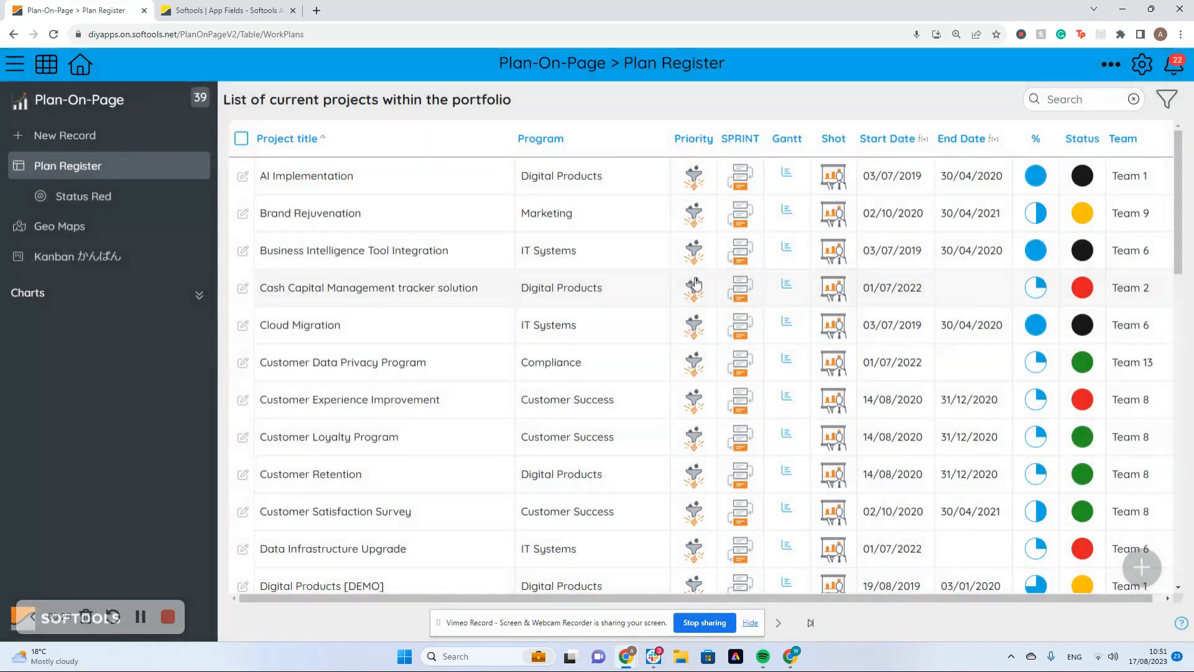
{"action": "left_click", "coordinate": [694, 285]}
{"action": "mouse_move", "coordinate": [259, 272]}
{"action": "left_mouse_down"}
{"action": "mouse_move", "coordinate": [288, 270]}
{"action": "mouse_move", "coordinate": [213, 267]}
{"action": "mouse_move", "coordinate": [244, 267]}
{"action": "left_mouse_up"}
{"action": "left_click", "coordinate": [1146, 149]}
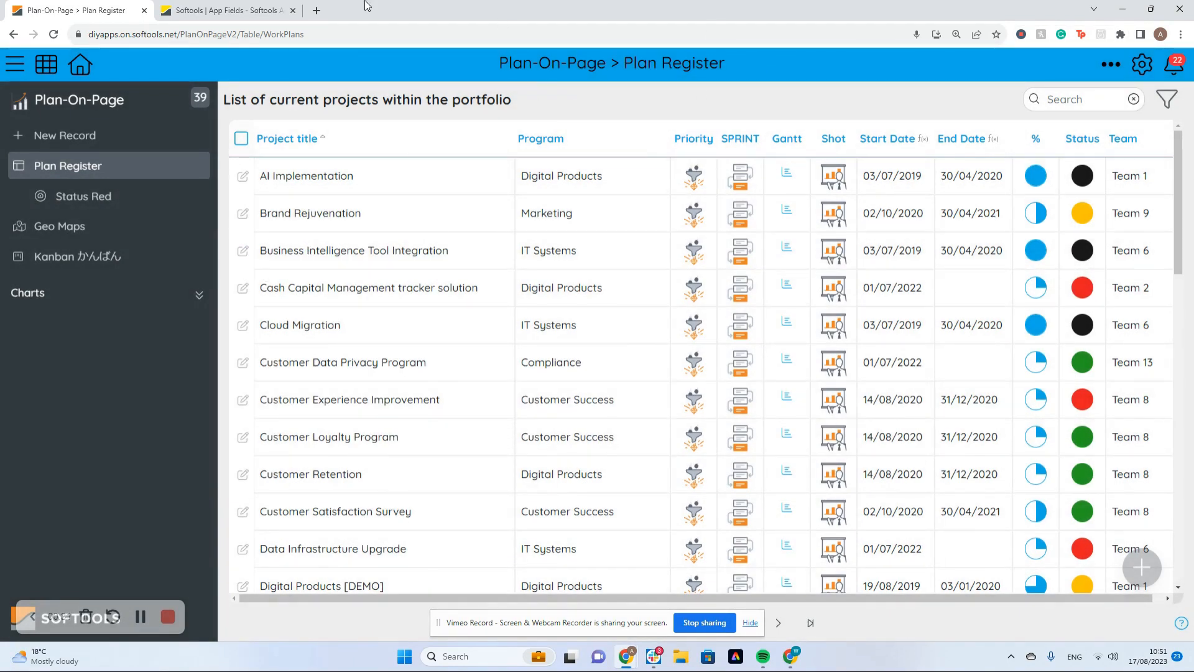
Switch to AppStudio and create an Action field with the label Brief and the identifier PopUpBrief
{"action": "left_click", "coordinate": [241, 14]}
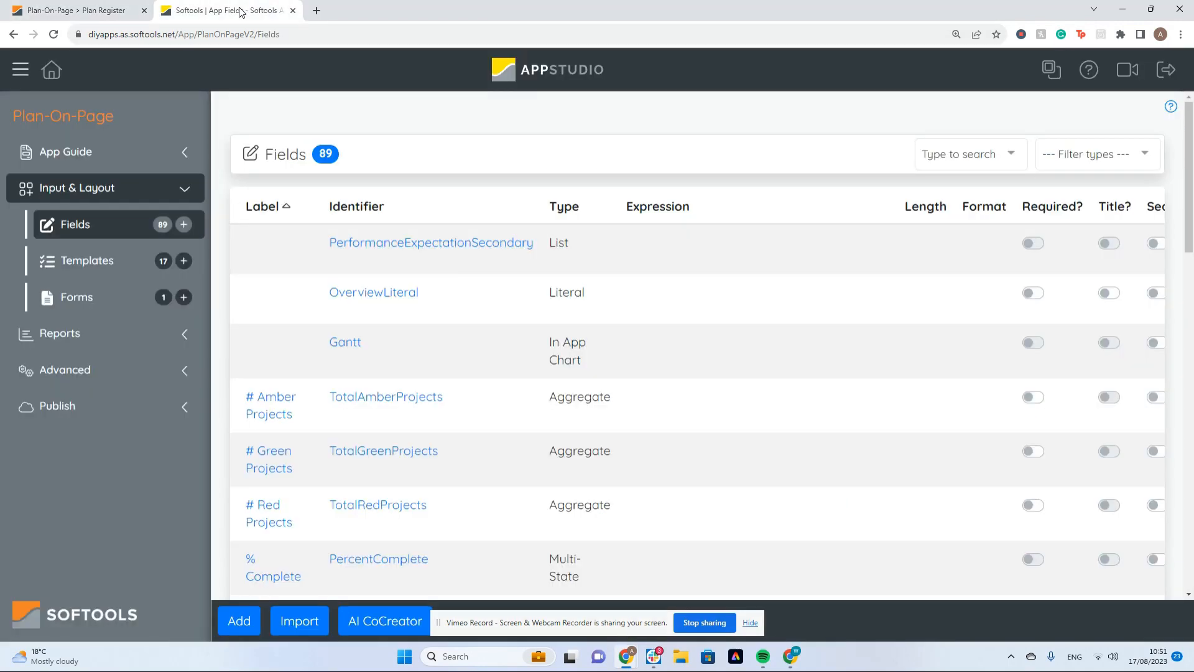
{"action": "left_click", "coordinate": [238, 621]}
{"action": "scroll", "coordinate": [840, 368], "scroll_direction": "down", "scroll_amount": 10}
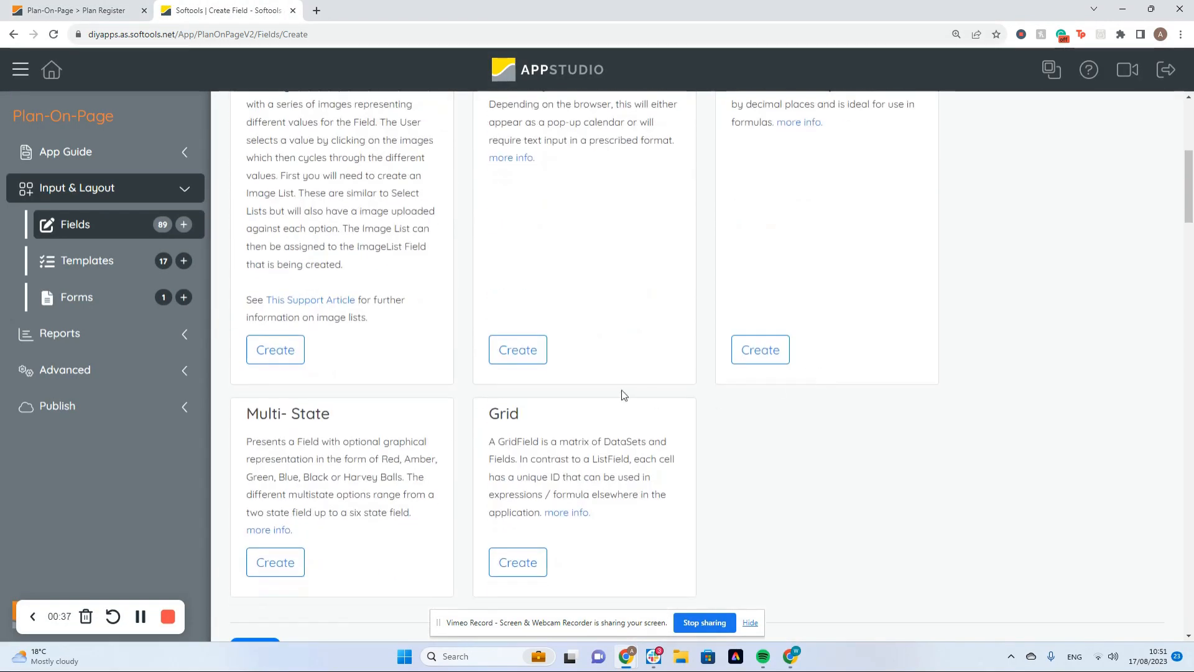
{"action": "left_click", "coordinate": [275, 503]}
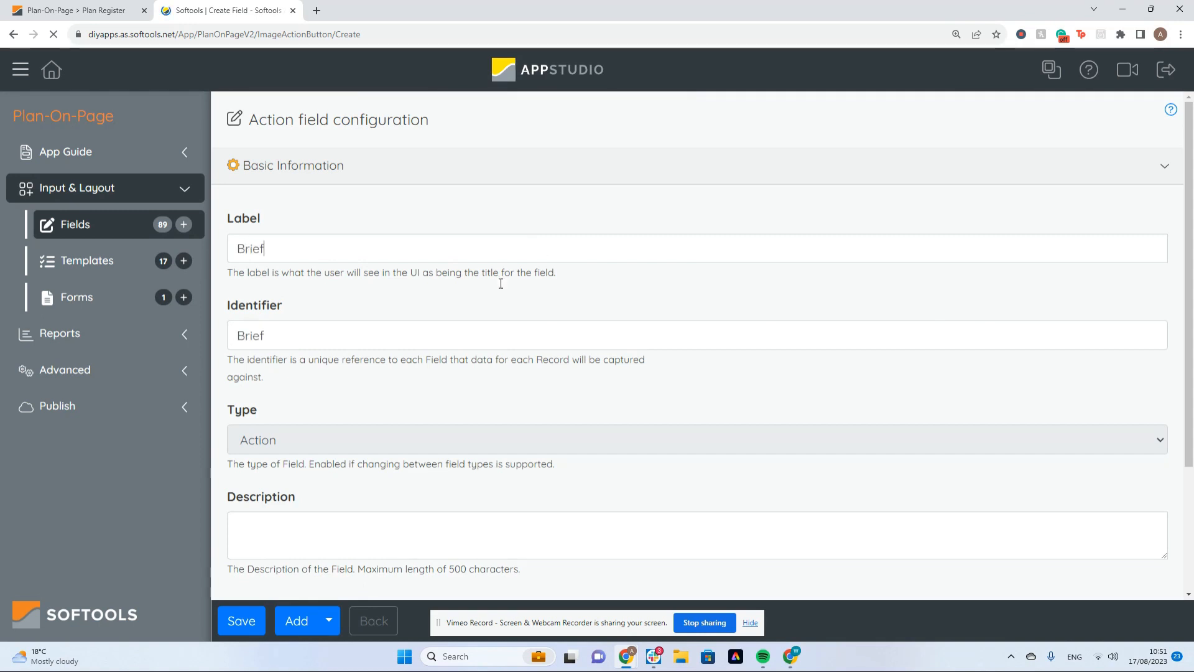
{"action": "type", "text": "PopUp"}
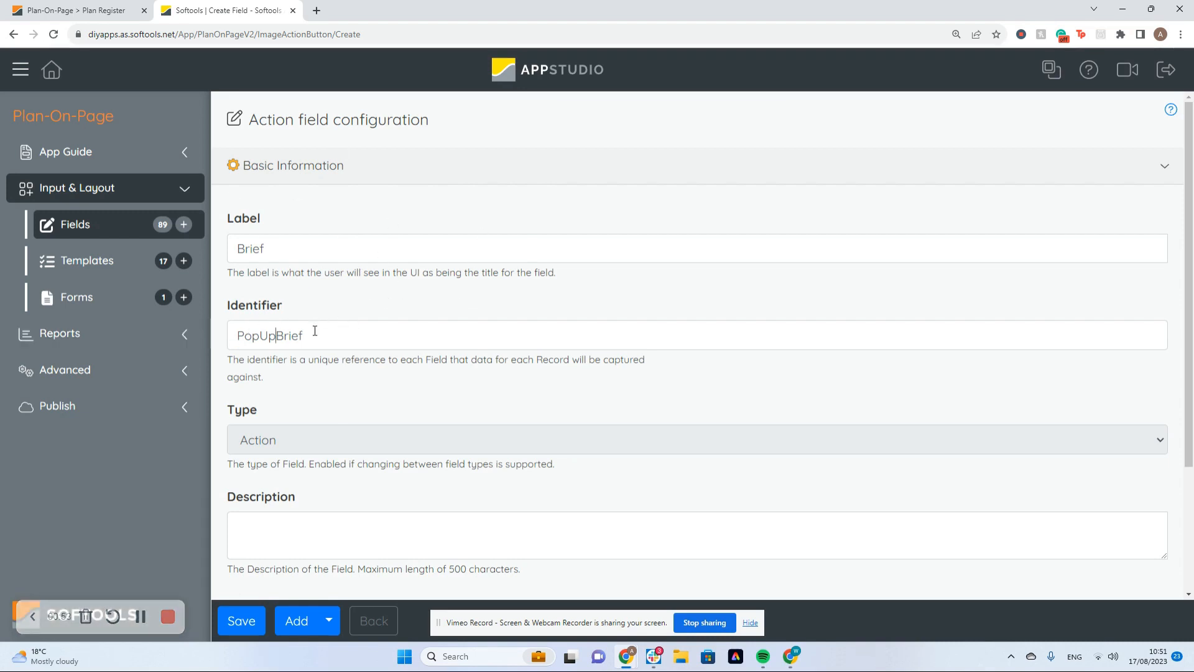
Set the Brief field's action type to Open Popup Template
{"action": "scroll", "coordinate": [397, 326], "scroll_direction": "down", "scroll_amount": 3}
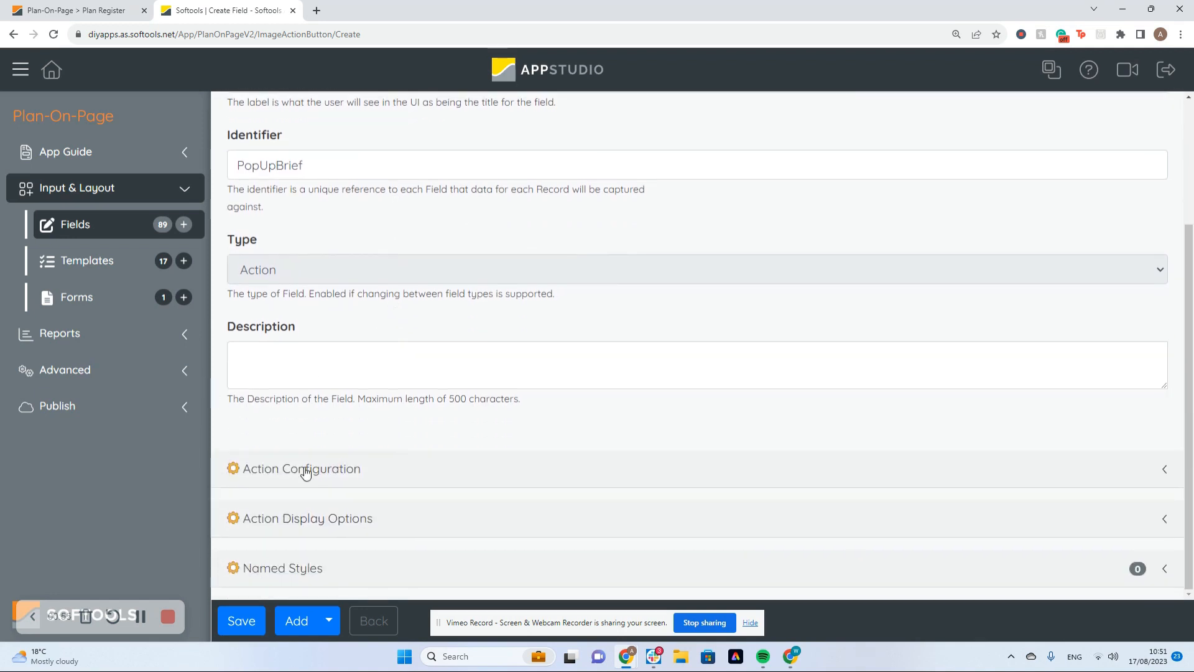
{"action": "left_click", "coordinate": [306, 471]}
{"action": "scroll", "coordinate": [746, 447], "scroll_direction": "down", "scroll_amount": 2}
{"action": "left_click", "coordinate": [368, 412]}
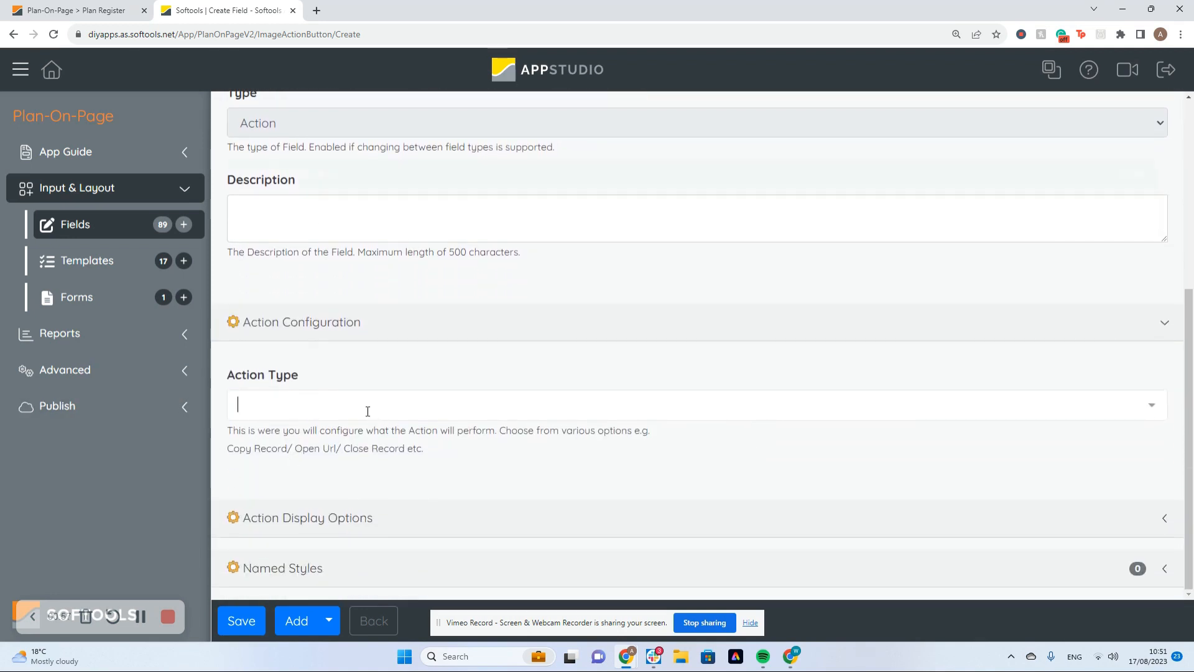
{"action": "scroll", "coordinate": [338, 298], "scroll_direction": "down", "scroll_amount": 2}
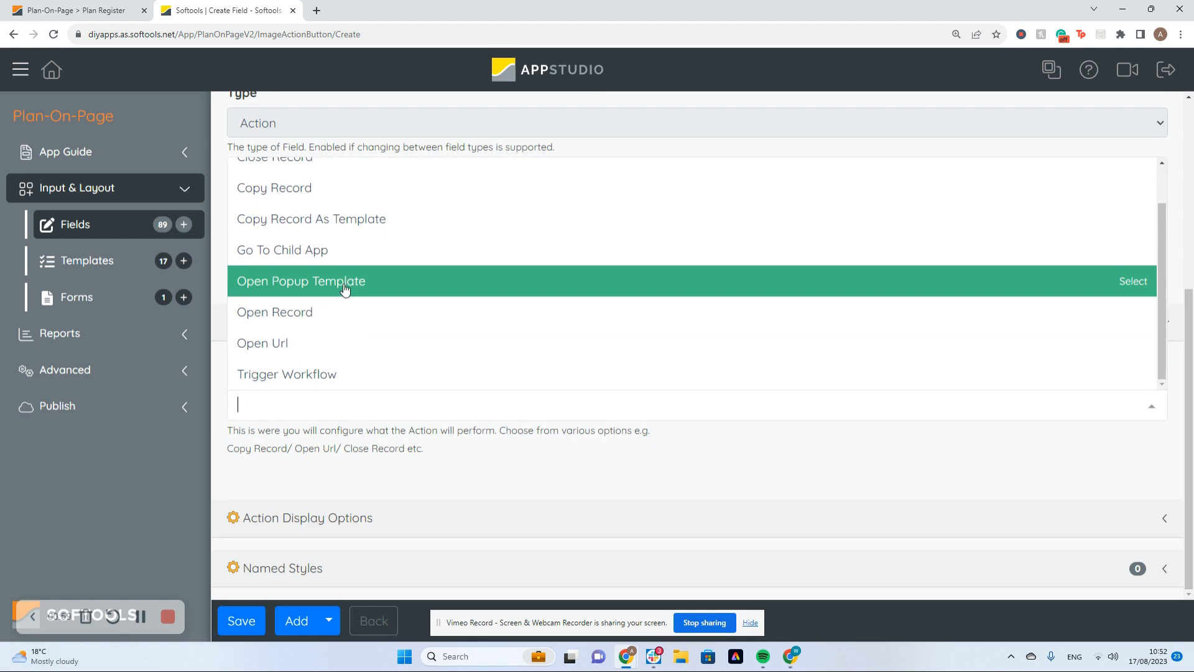
{"action": "left_click", "coordinate": [344, 288]}
{"action": "scroll", "coordinate": [443, 479], "scroll_direction": "down", "scroll_amount": 1}
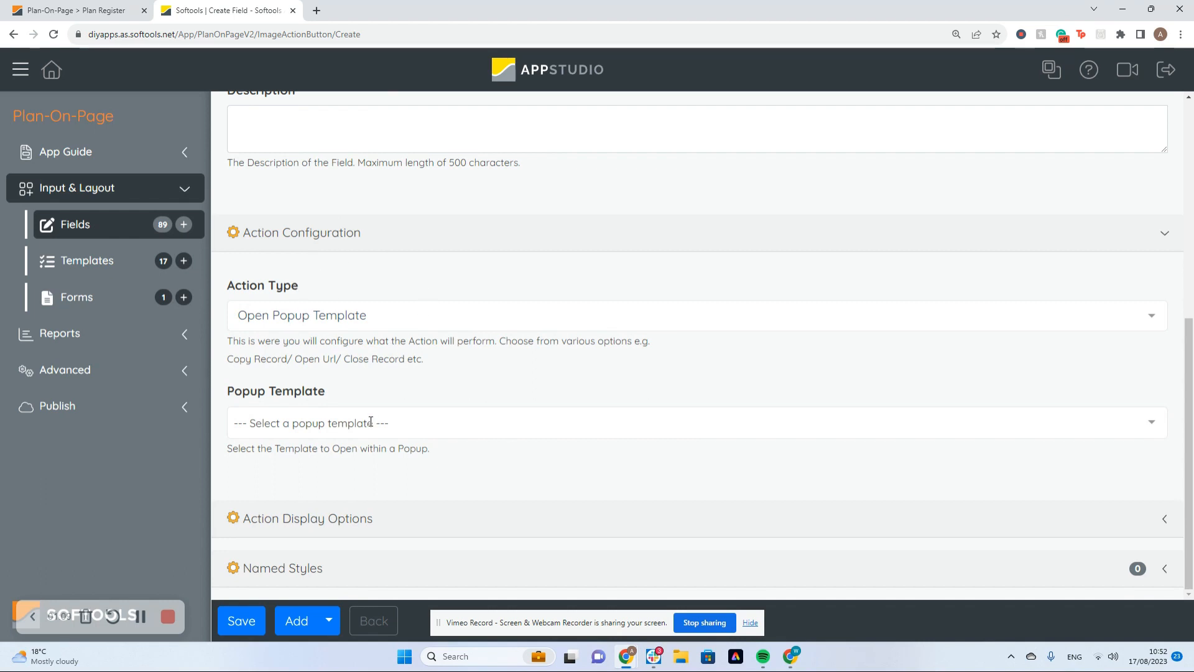
Check the Priority pop-up in the Plan Register for reference and choose Project Brief [ProjectBrief] as the Brief field's popup template
{"action": "left_click", "coordinate": [81, 9]}
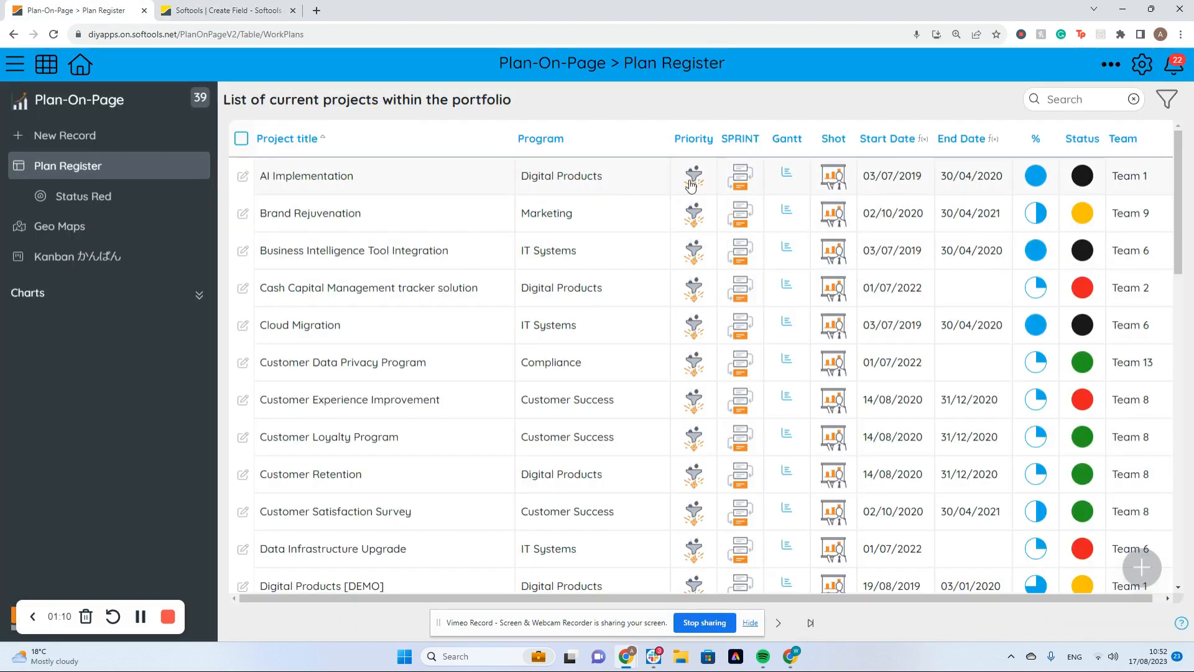
{"action": "left_click", "coordinate": [693, 180]}
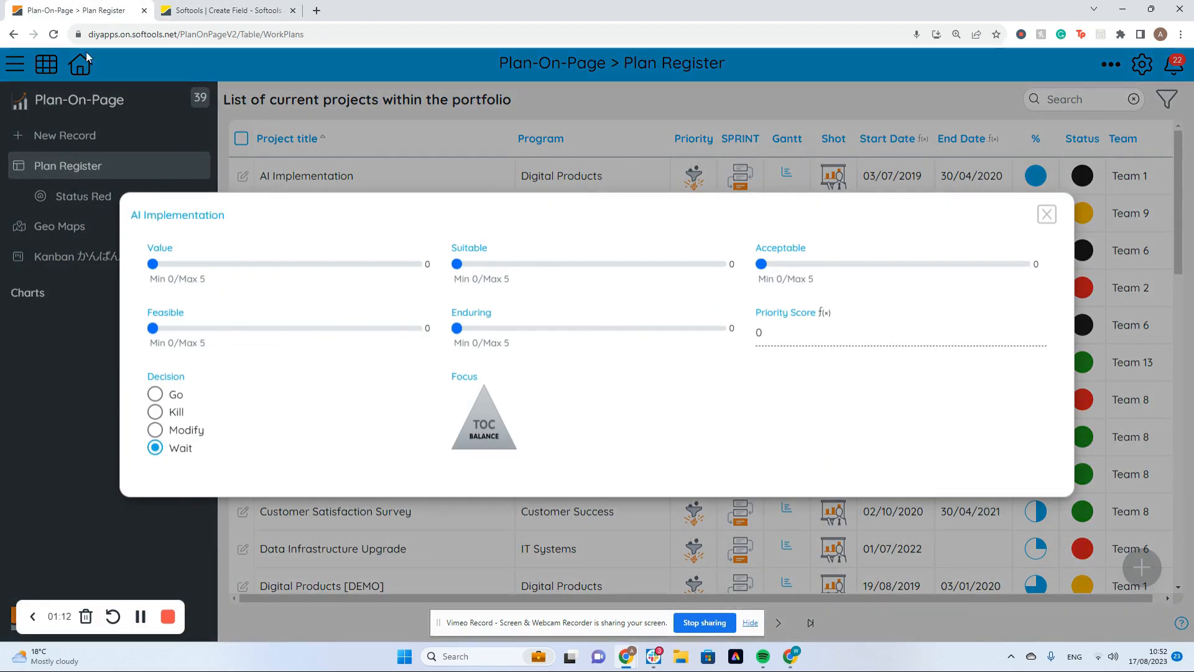
{"action": "left_click", "coordinate": [205, 10]}
{"action": "left_click", "coordinate": [333, 424]}
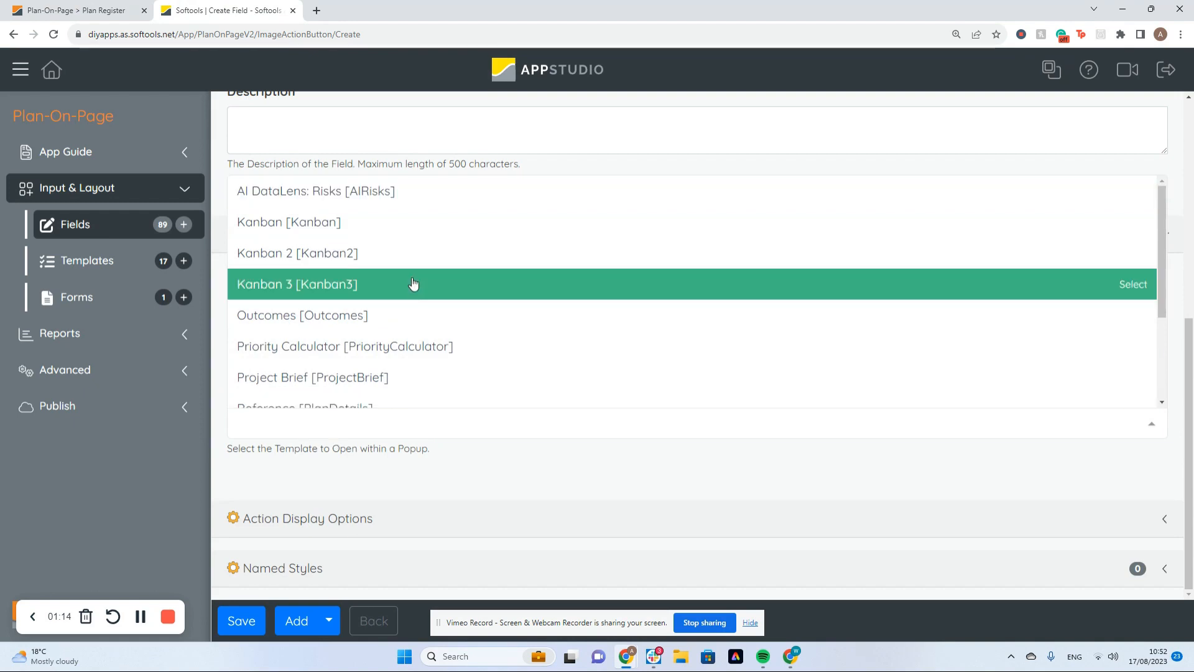
{"action": "scroll", "coordinate": [423, 261], "scroll_direction": "down", "scroll_amount": 3}
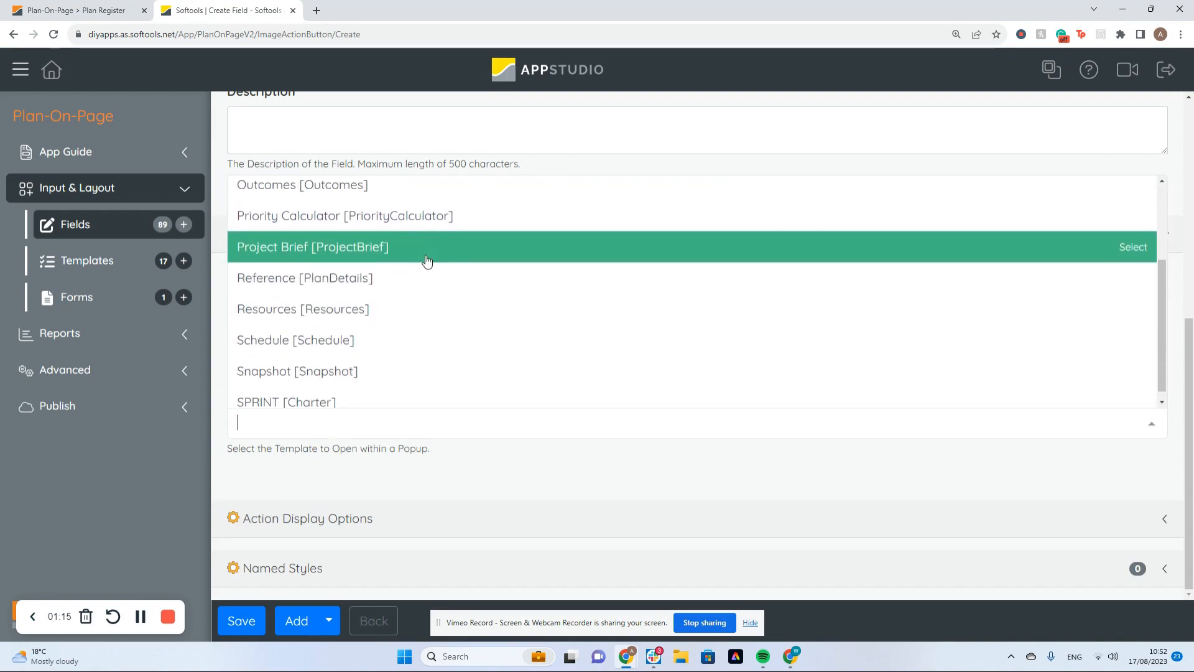
{"action": "left_click", "coordinate": [404, 240]}
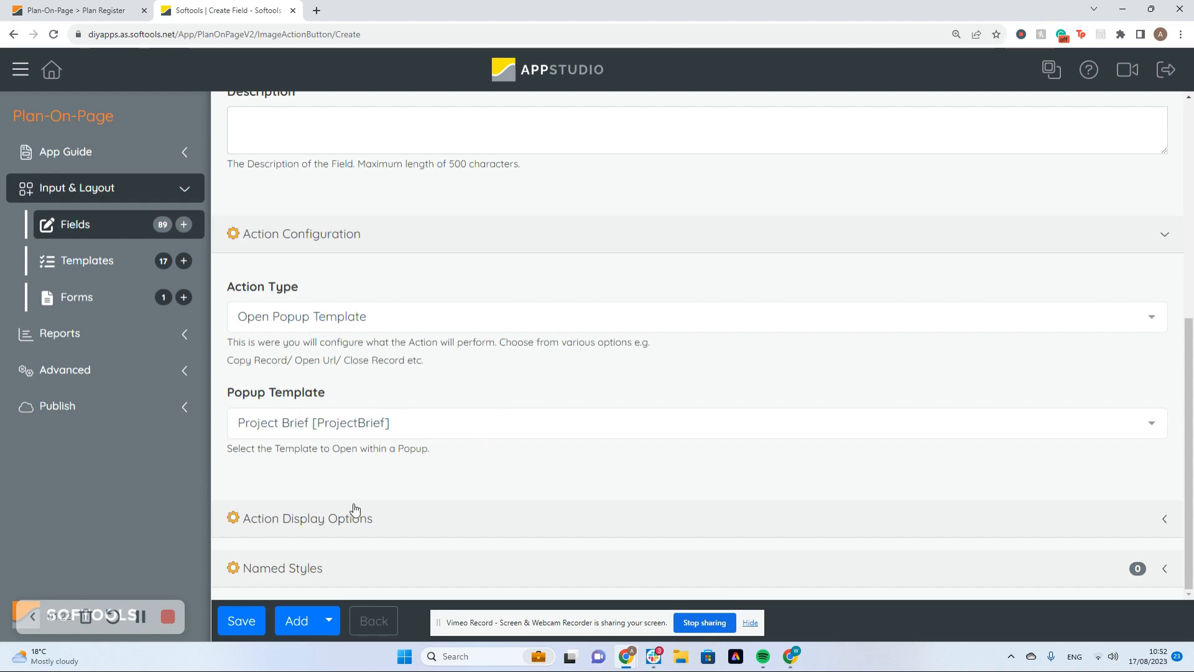
Set the display size of the Brief action to Small
{"action": "left_click", "coordinate": [272, 519]}
{"action": "scroll", "coordinate": [485, 427], "scroll_direction": "down", "scroll_amount": 5}
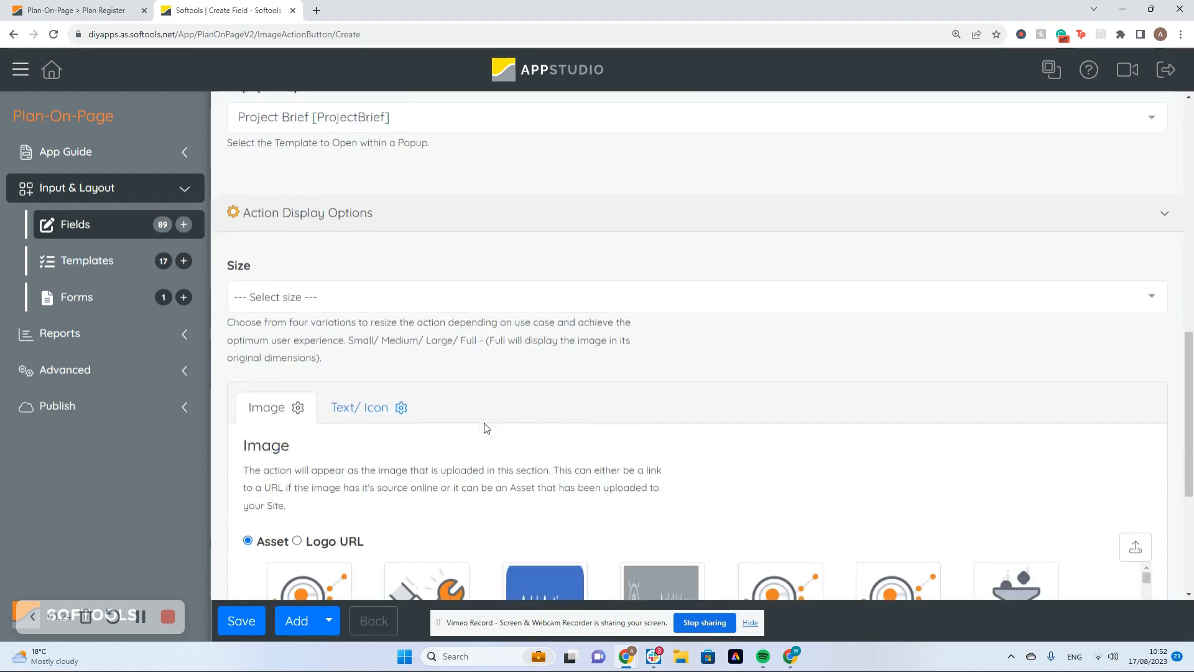
{"action": "left_click", "coordinate": [288, 293]}
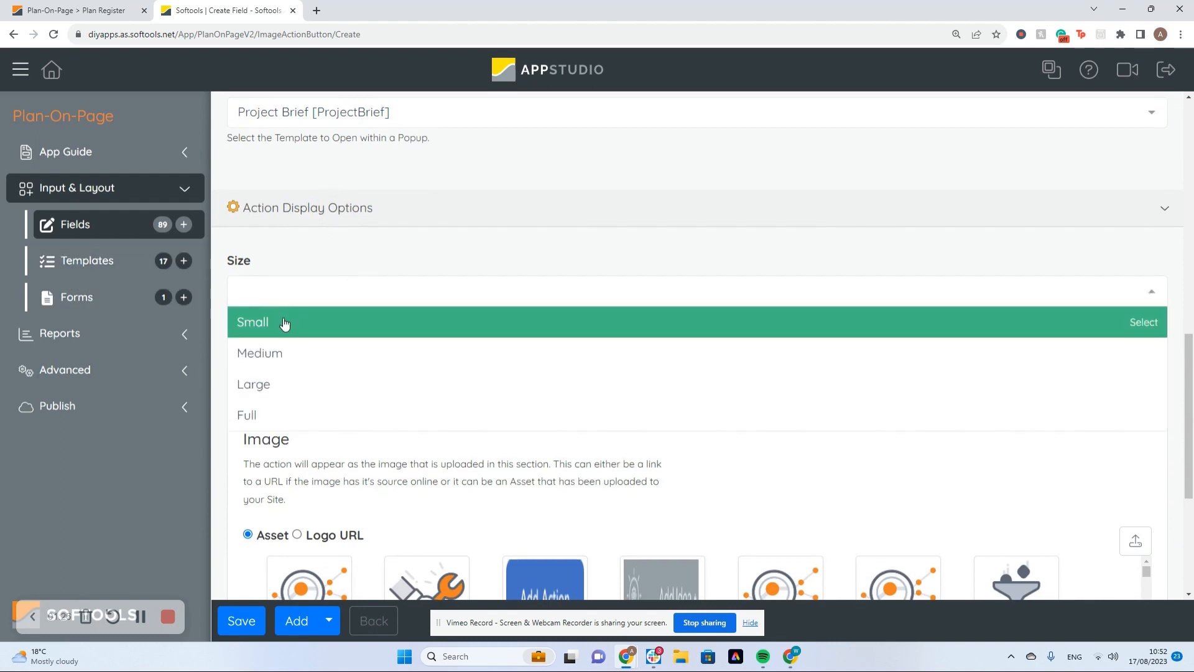
{"action": "left_click", "coordinate": [284, 324]}
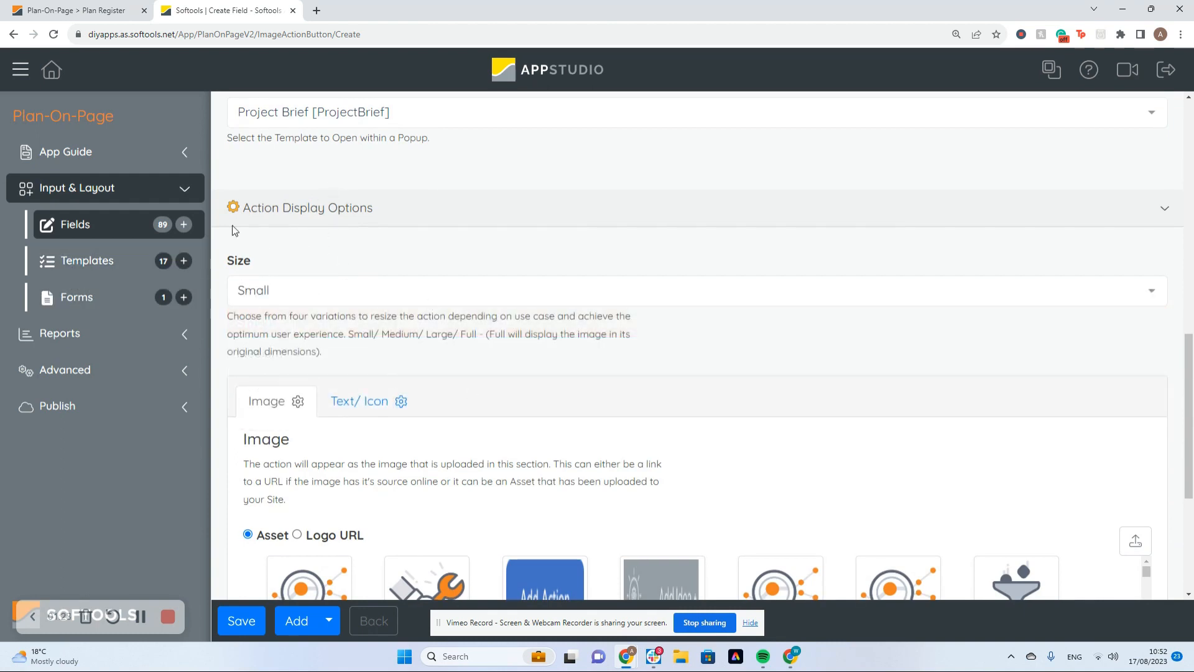
Compare with the Plan Register's action images, assign the report scroll with pie chart asset image to the Brief action, and save the field
{"action": "left_click", "coordinate": [80, 10]}
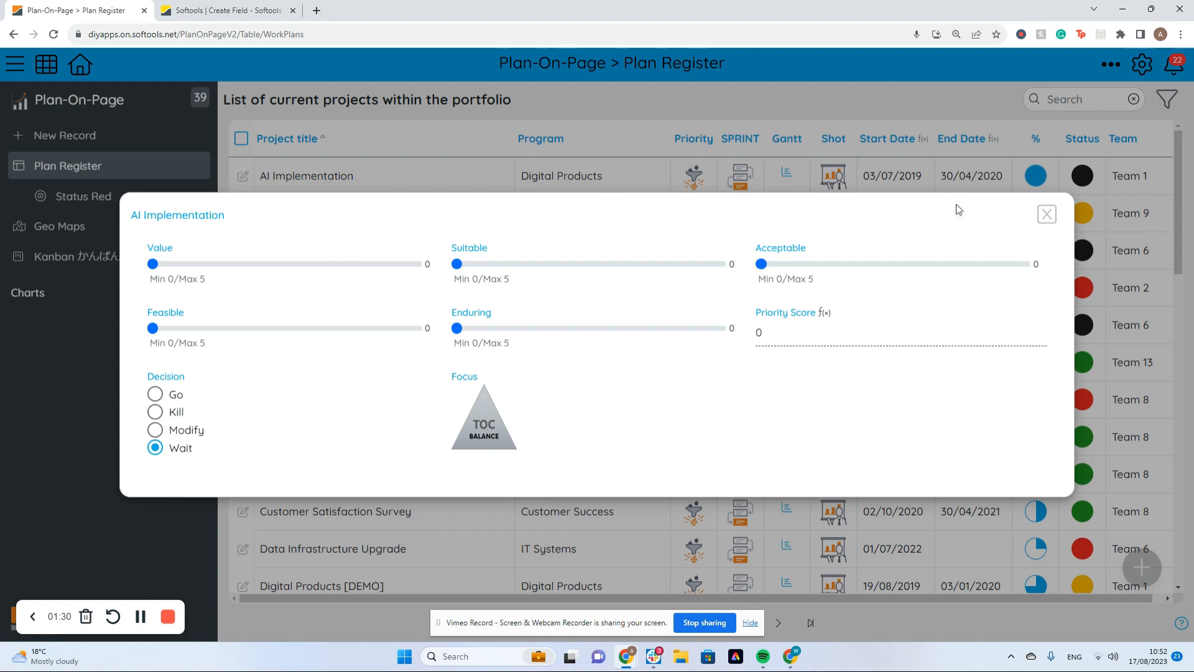
{"action": "left_click", "coordinate": [271, 8]}
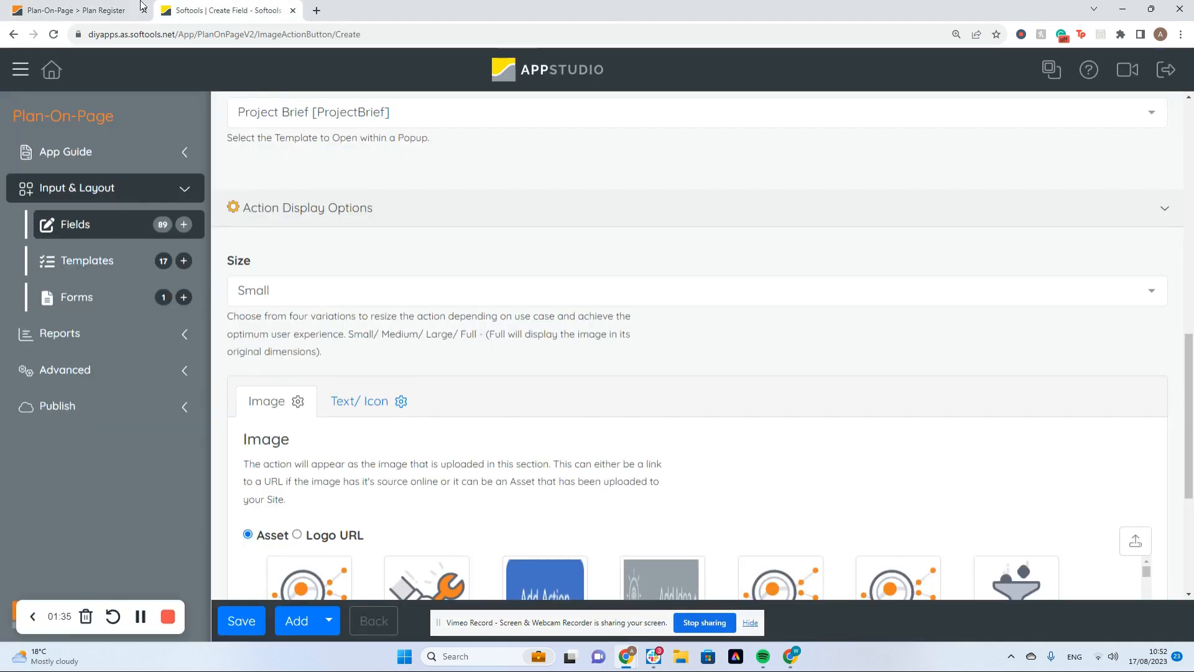
{"action": "left_click", "coordinate": [94, 10]}
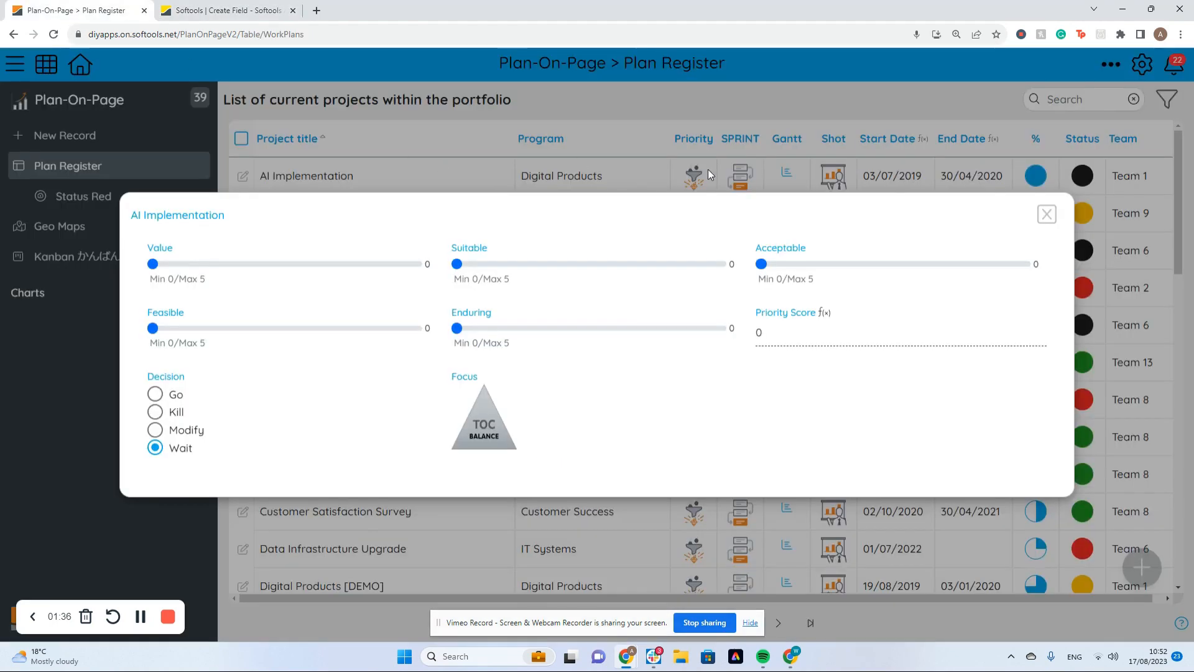
{"action": "left_click", "coordinate": [254, 7]}
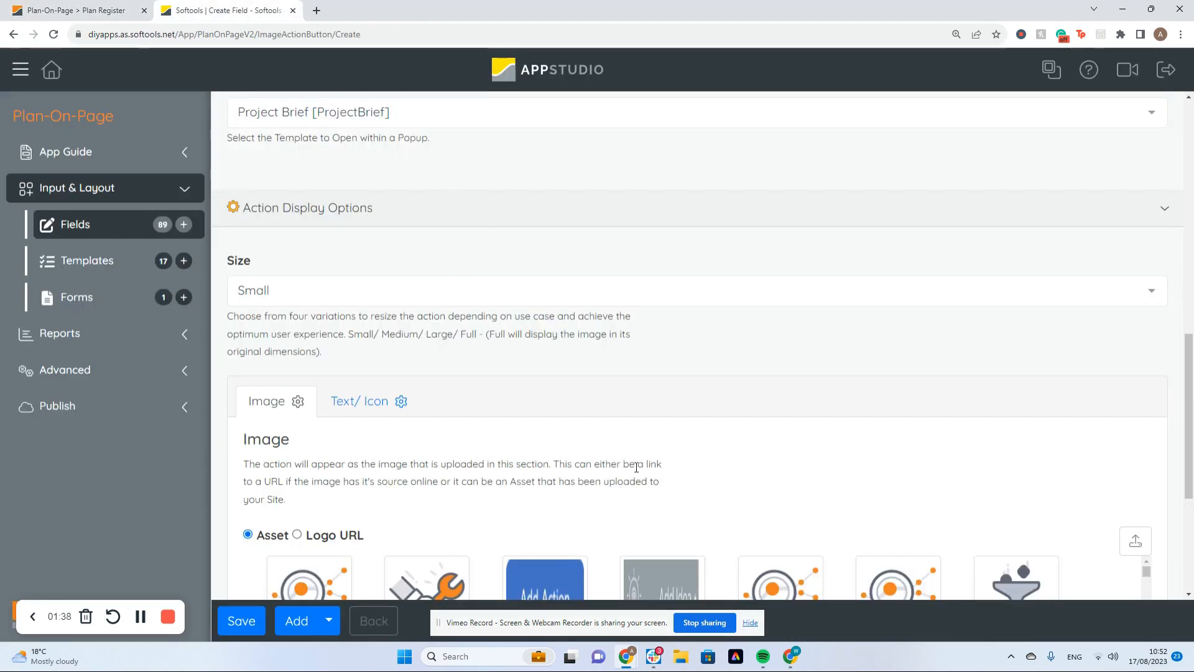
{"action": "scroll", "coordinate": [637, 443], "scroll_direction": "down", "scroll_amount": 3}
{"action": "scroll", "coordinate": [637, 442], "scroll_direction": "down", "scroll_amount": 1}
{"action": "scroll", "coordinate": [1051, 465], "scroll_direction": "down", "scroll_amount": 3}
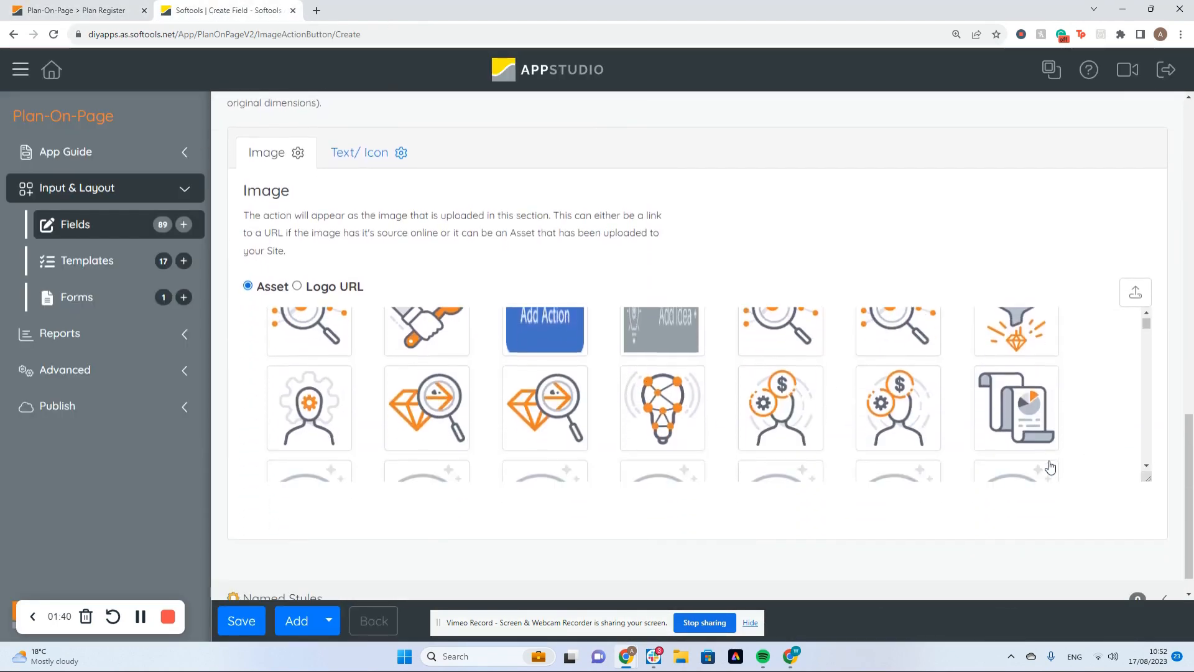
{"action": "scroll", "coordinate": [1052, 465], "scroll_direction": "up", "scroll_amount": 3}
{"action": "scroll", "coordinate": [871, 399], "scroll_direction": "down", "scroll_amount": 1}
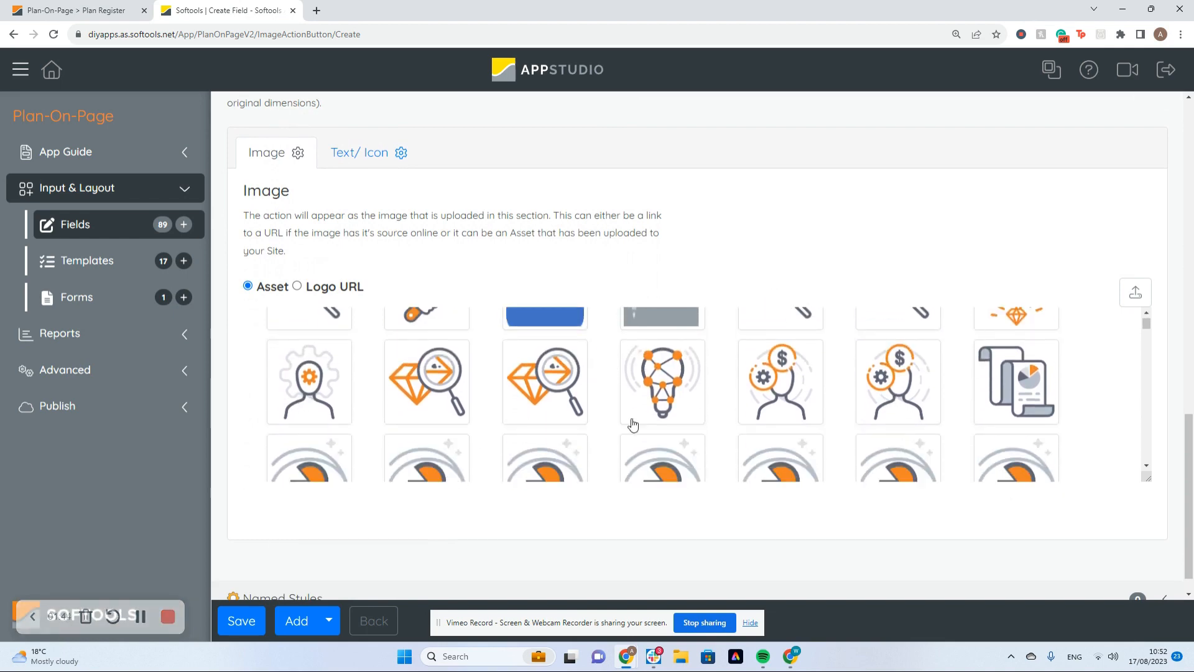
{"action": "left_click", "coordinate": [1018, 383]}
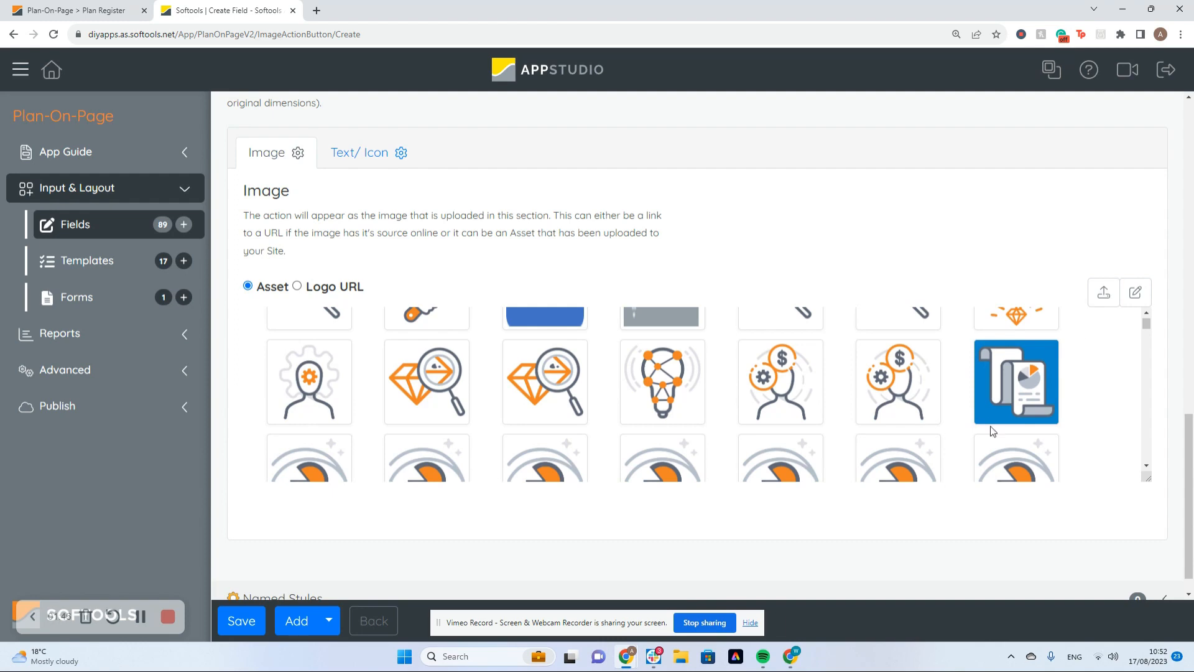
{"action": "left_click", "coordinate": [240, 620]}
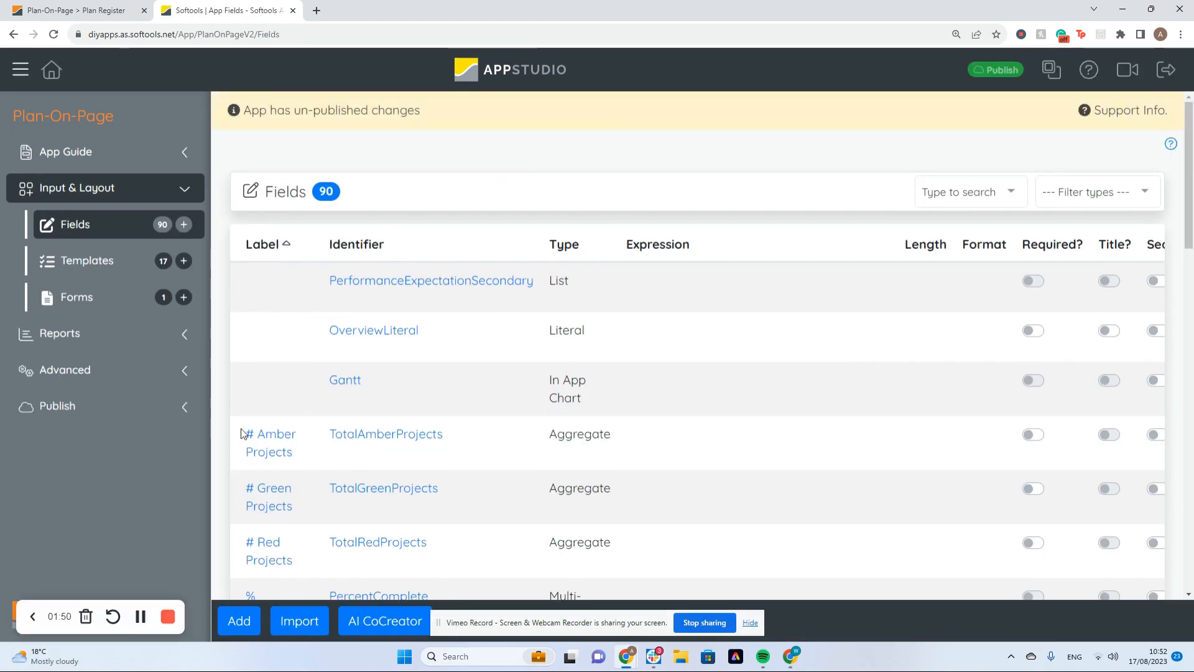
Filter the fields list by the Action type and locate the Brief field
{"action": "left_click", "coordinate": [1082, 192]}
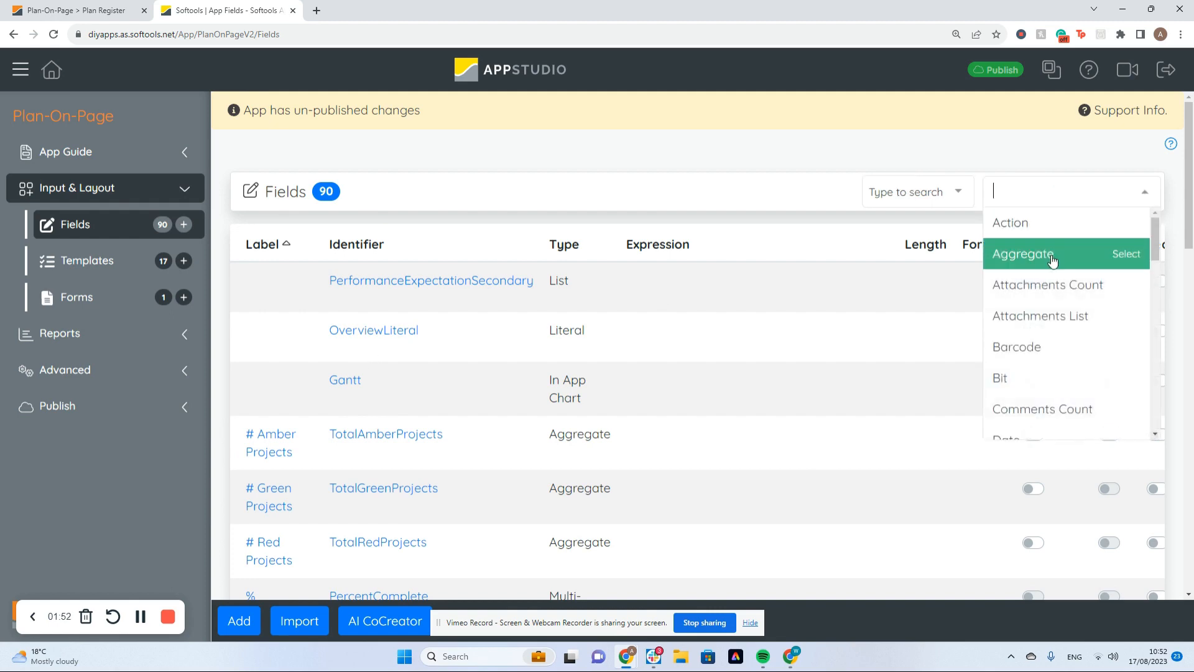
{"action": "left_click", "coordinate": [1008, 222]}
{"action": "left_click_drag", "start_coordinate": [288, 280], "coordinate": [246, 285]}
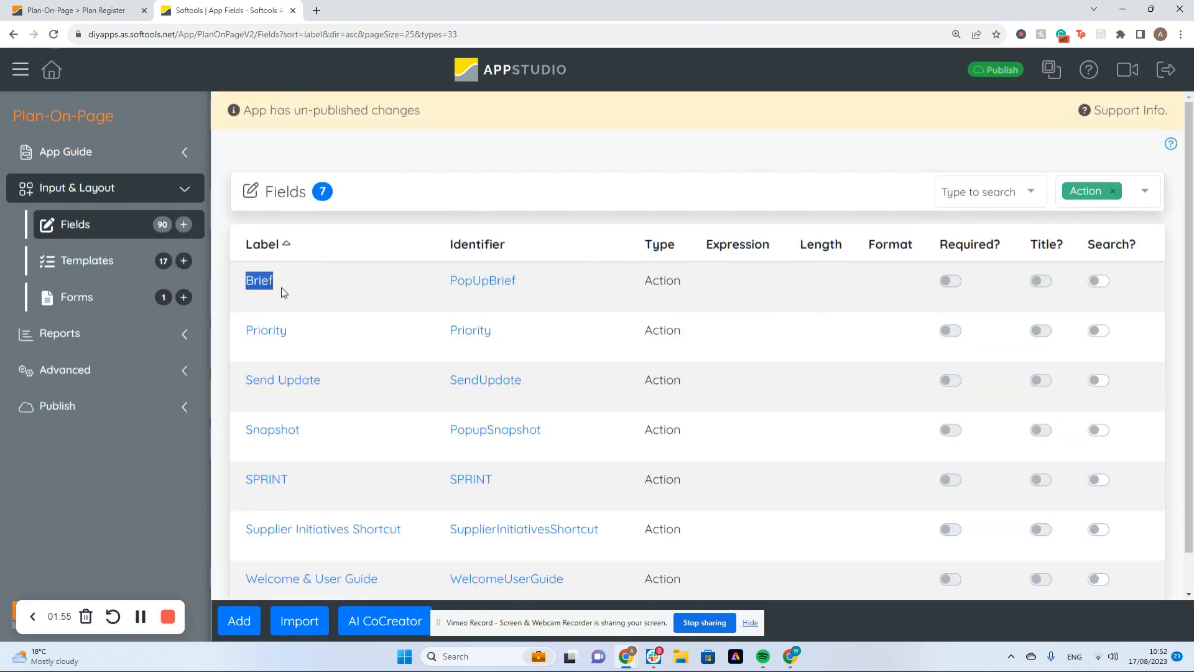
{"action": "left_click", "coordinate": [315, 286]}
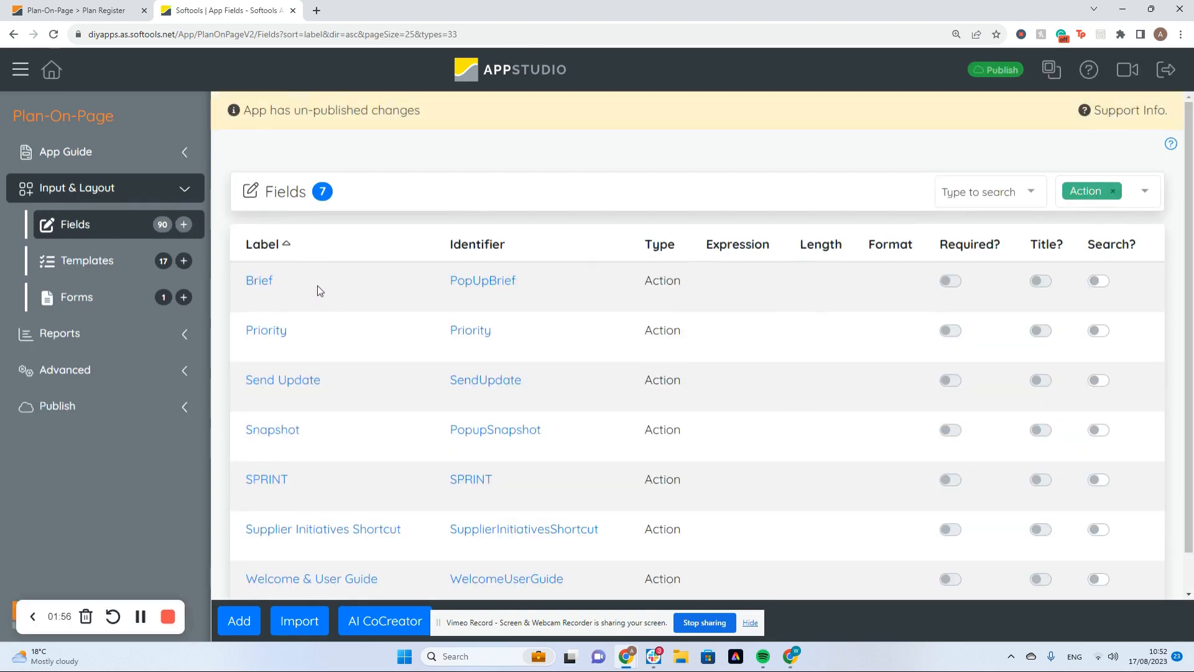
Check the live Plan Register for reference, then open the Plan Register table report in App Studio at its report fields
{"action": "left_click", "coordinate": [131, 338]}
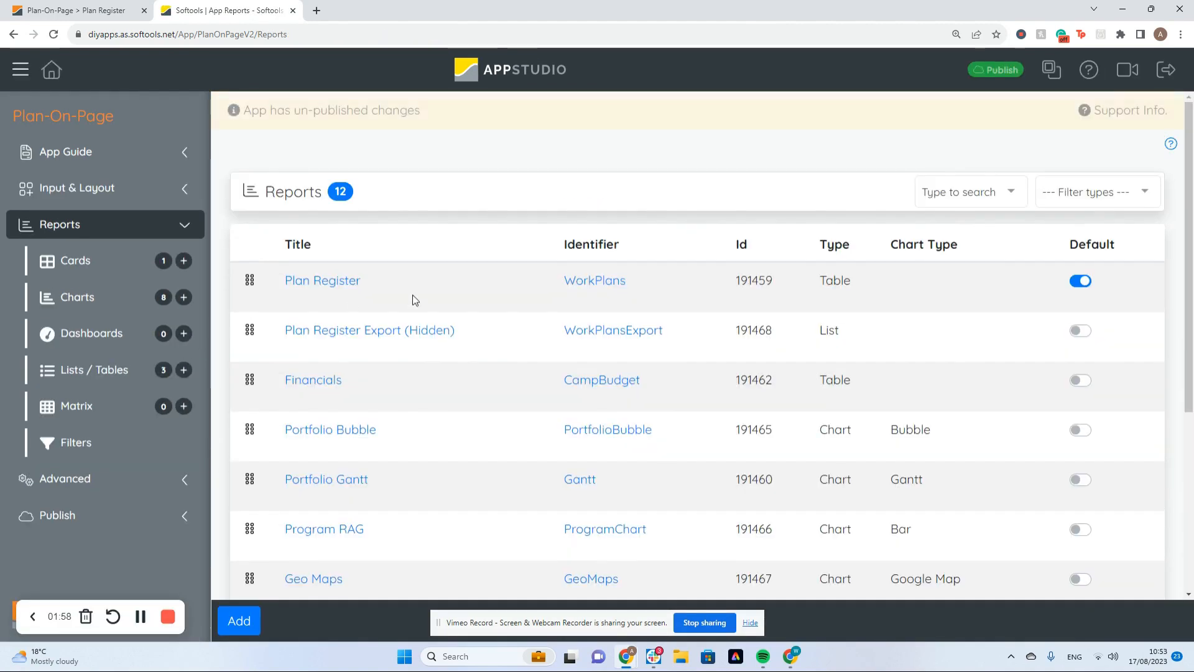
{"action": "left_click", "coordinate": [78, 8]}
{"action": "left_click", "coordinate": [331, 124]}
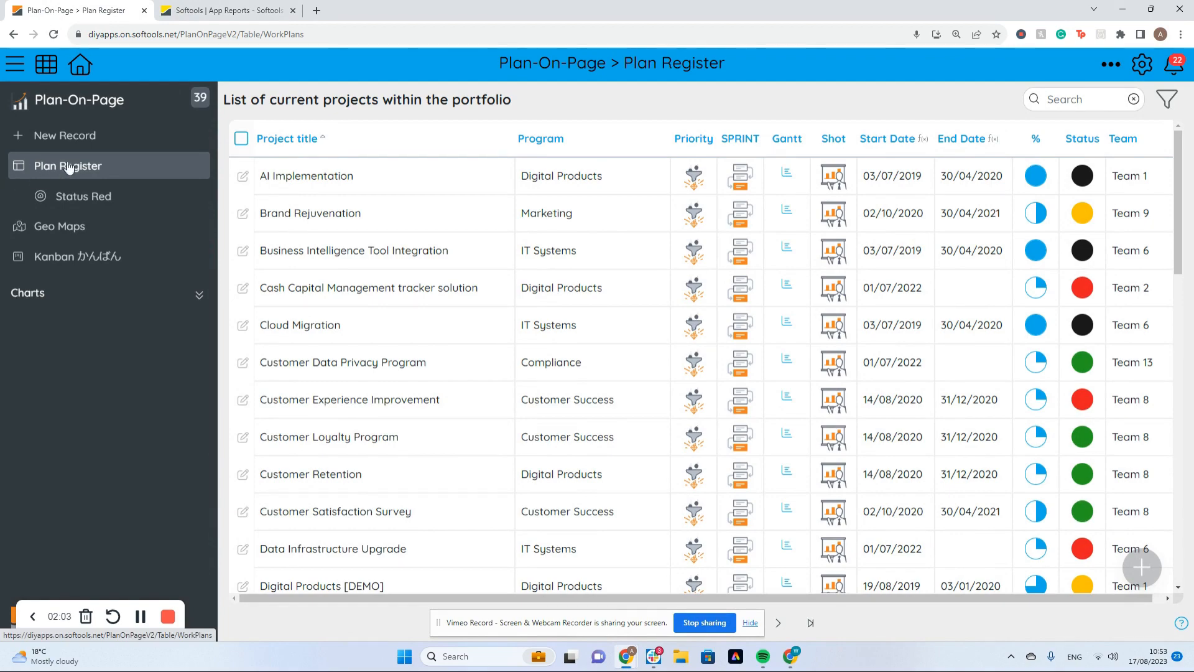
{"action": "left_click", "coordinate": [231, 11]}
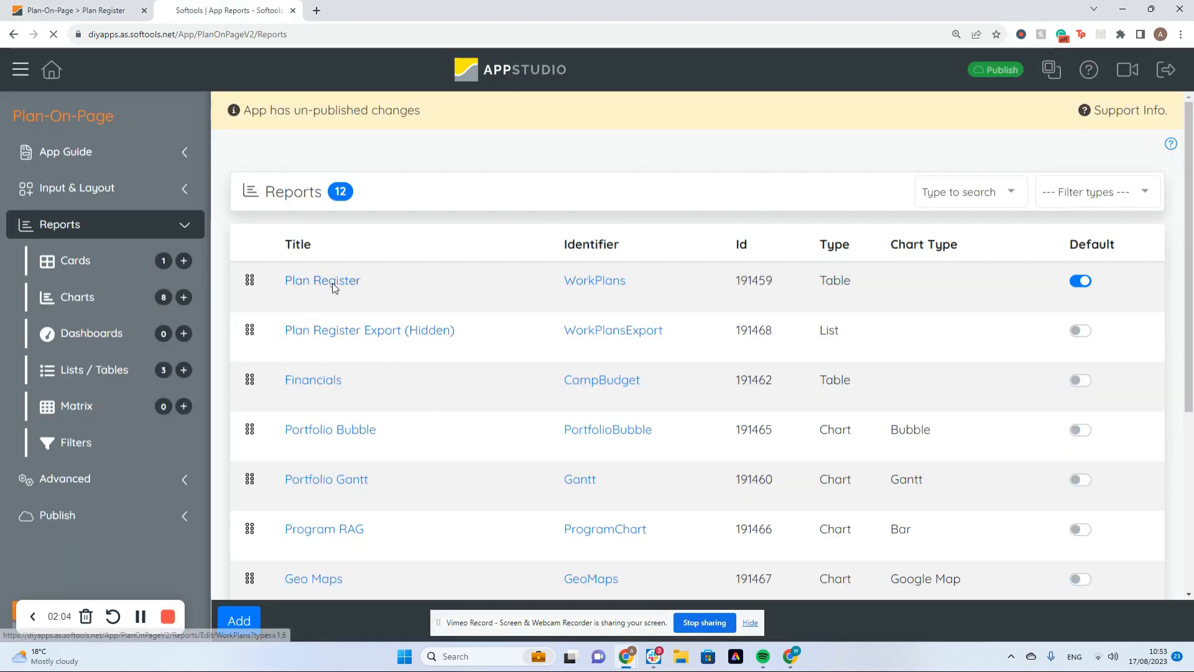
{"action": "left_click", "coordinate": [332, 280]}
{"action": "scroll", "coordinate": [474, 426], "scroll_direction": "down", "scroll_amount": 10}
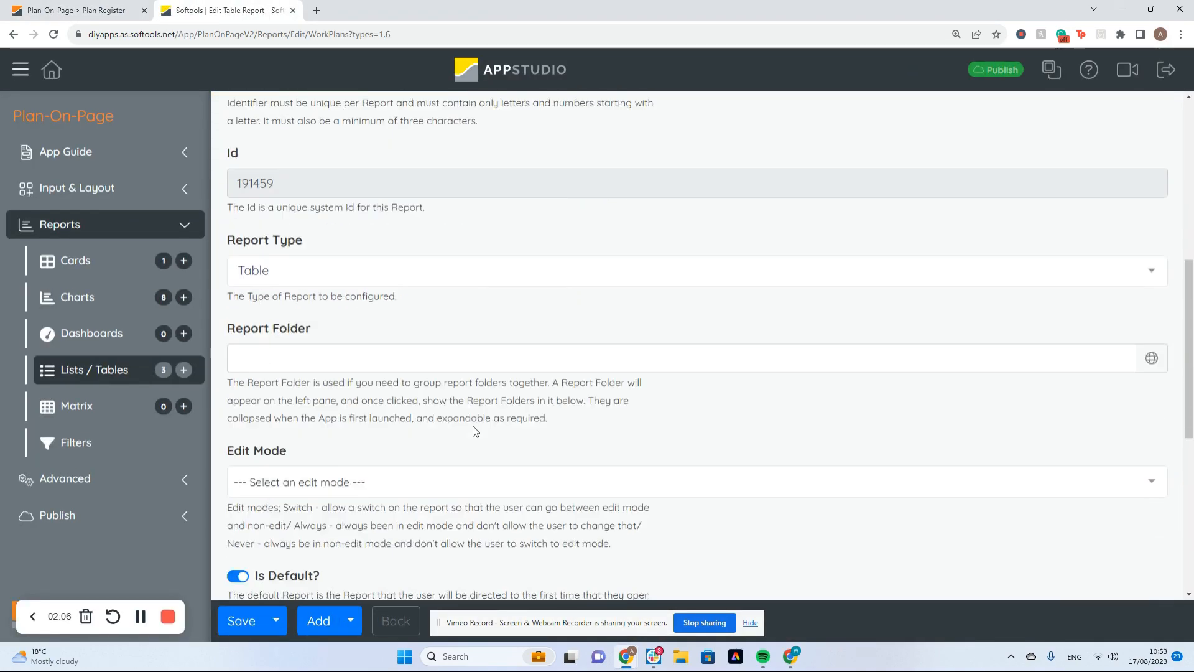
{"action": "left_click", "coordinate": [314, 283]}
{"action": "scroll", "coordinate": [616, 460], "scroll_direction": "down", "scroll_amount": 3}
{"action": "scroll", "coordinate": [615, 460], "scroll_direction": "down", "scroll_amount": 10}
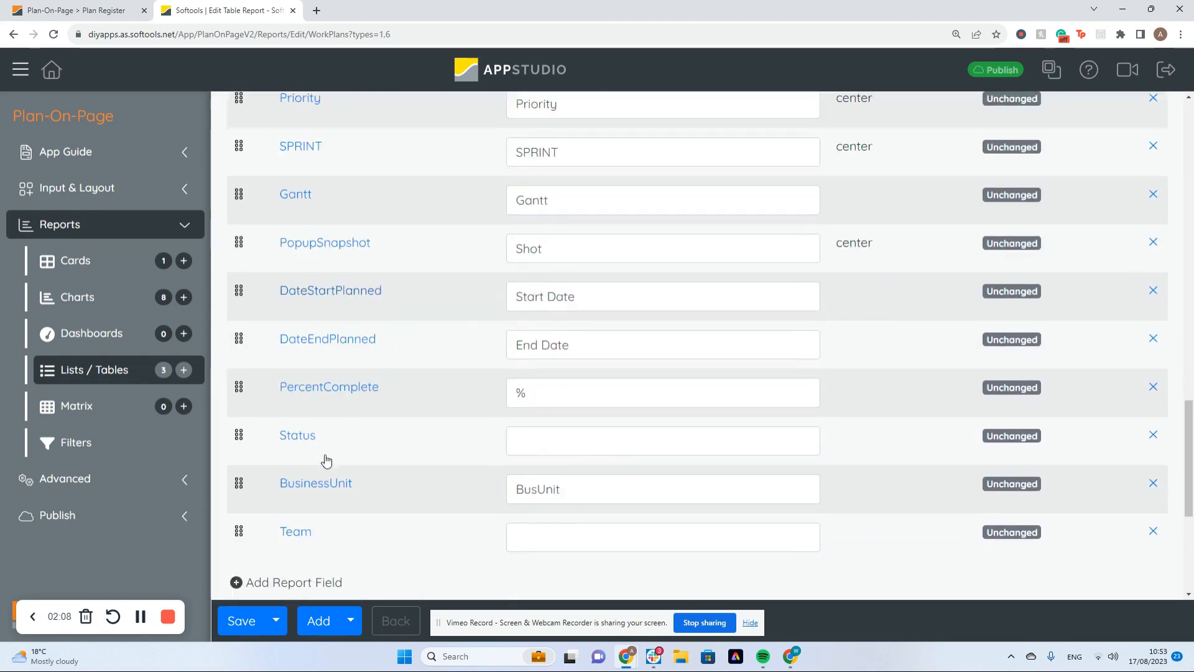
Add a report field to the Plan Register report using the PopUpBrief field
{"action": "left_click", "coordinate": [300, 322]}
{"action": "left_click", "coordinate": [365, 164]}
{"action": "type", "text": "bri"}
{"action": "left_click", "coordinate": [372, 204]}
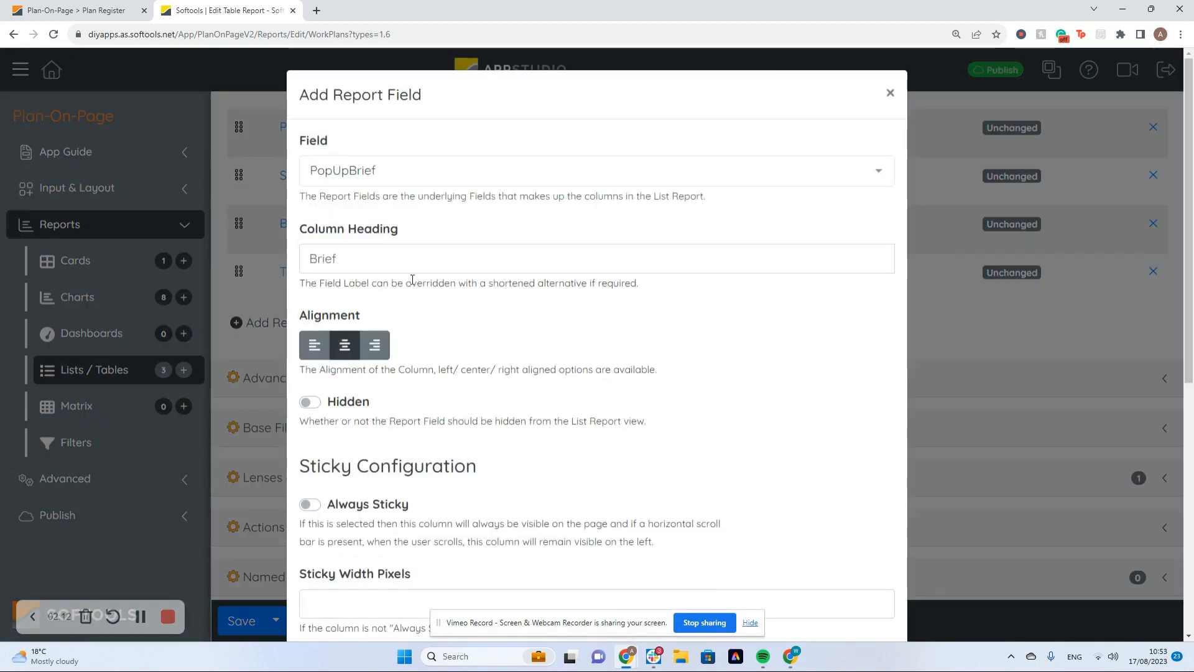
Set the Brief column's fixed width size to Tiny and confirm the new report field
{"action": "scroll", "coordinate": [459, 284], "scroll_direction": "down", "scroll_amount": 7}
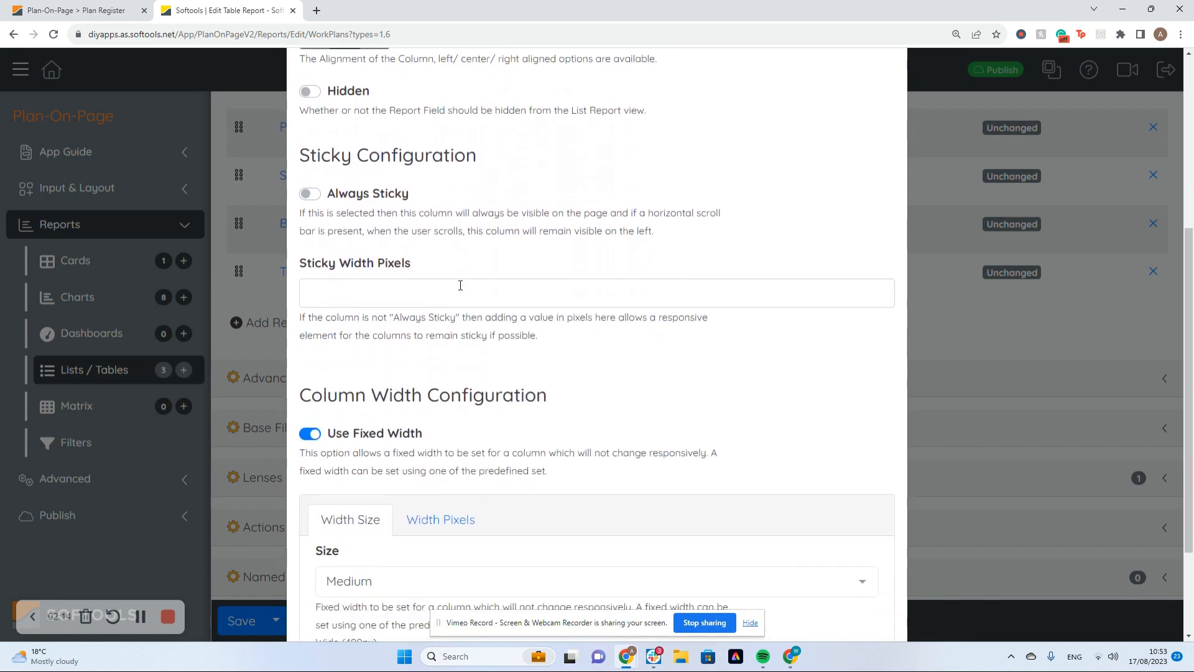
{"action": "left_click", "coordinate": [392, 436]}
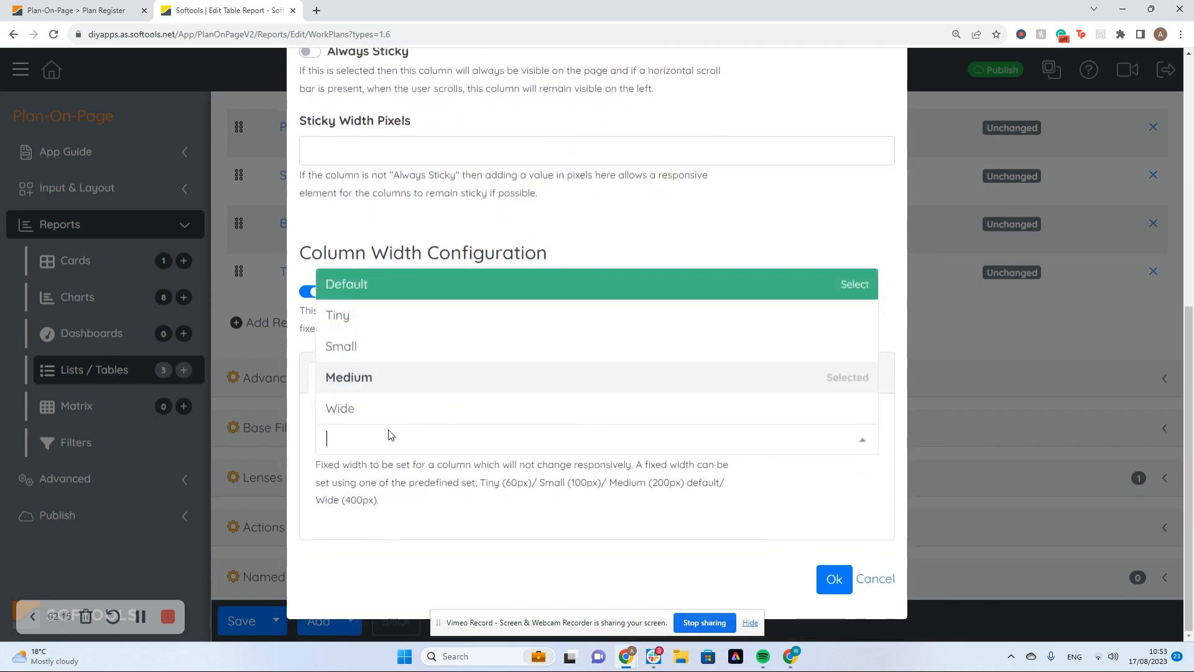
{"action": "left_click", "coordinate": [403, 326]}
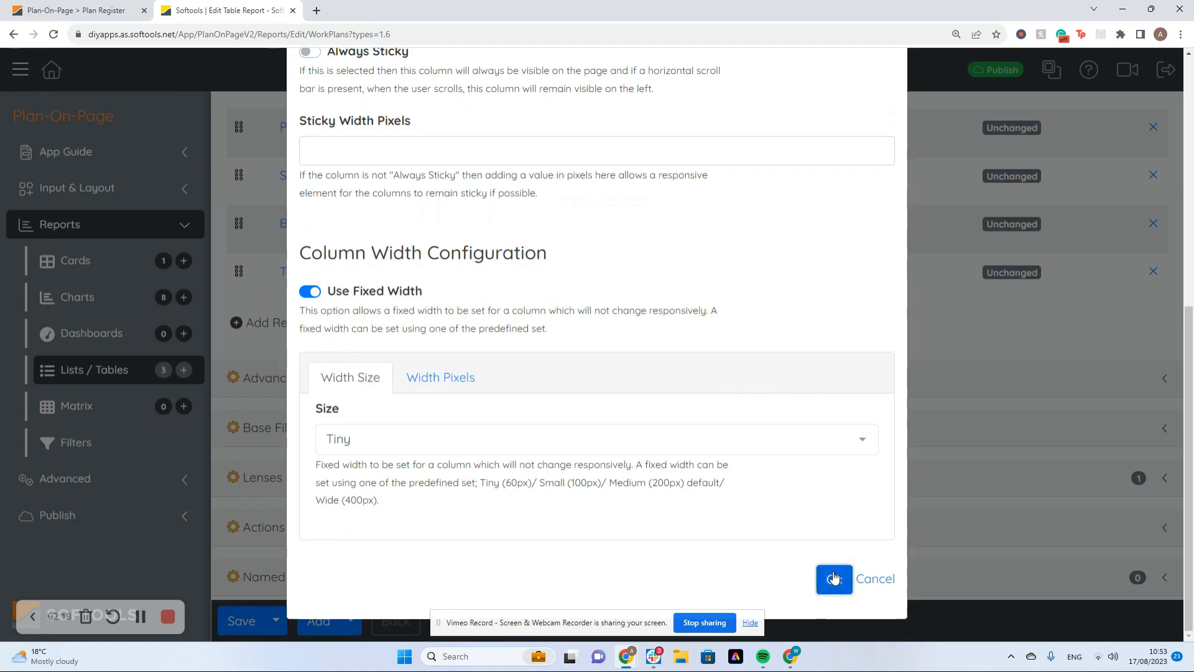
{"action": "left_click", "coordinate": [833, 579]}
Move the PopUpBrief report field between Project and Priority and save the report
{"action": "scroll", "coordinate": [287, 435], "scroll_direction": "up", "scroll_amount": 3}
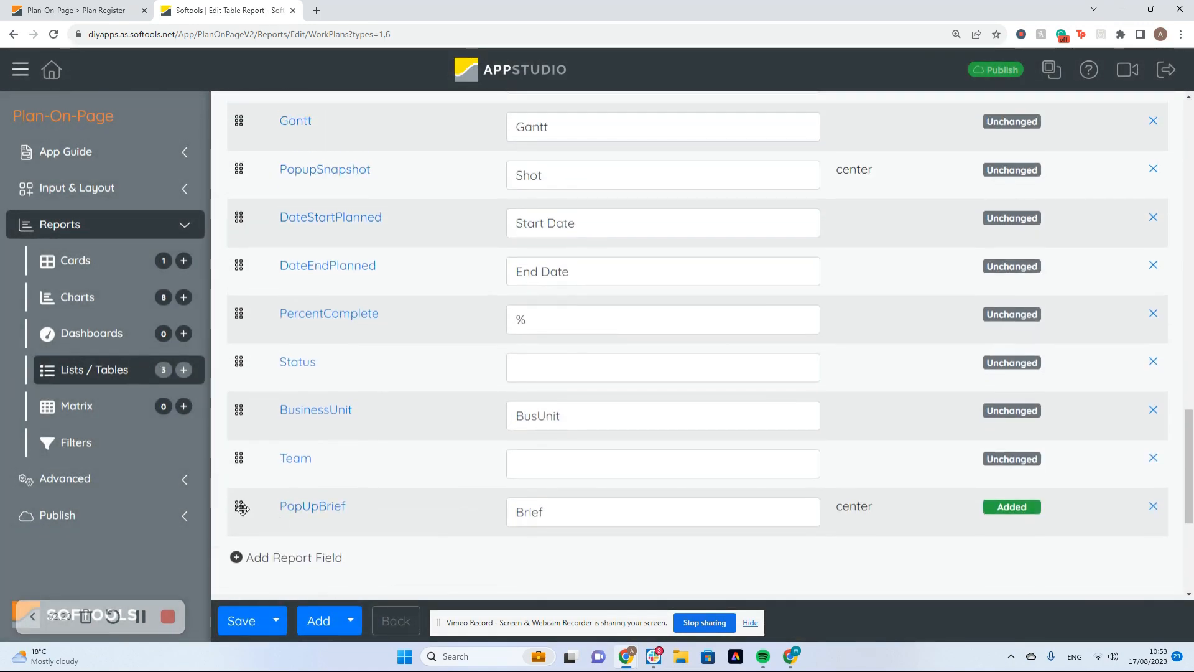
{"action": "left_click_drag", "start_coordinate": [244, 314], "coordinate": [238, 111]}
{"action": "scroll", "coordinate": [267, 361], "scroll_direction": "up", "scroll_amount": 4}
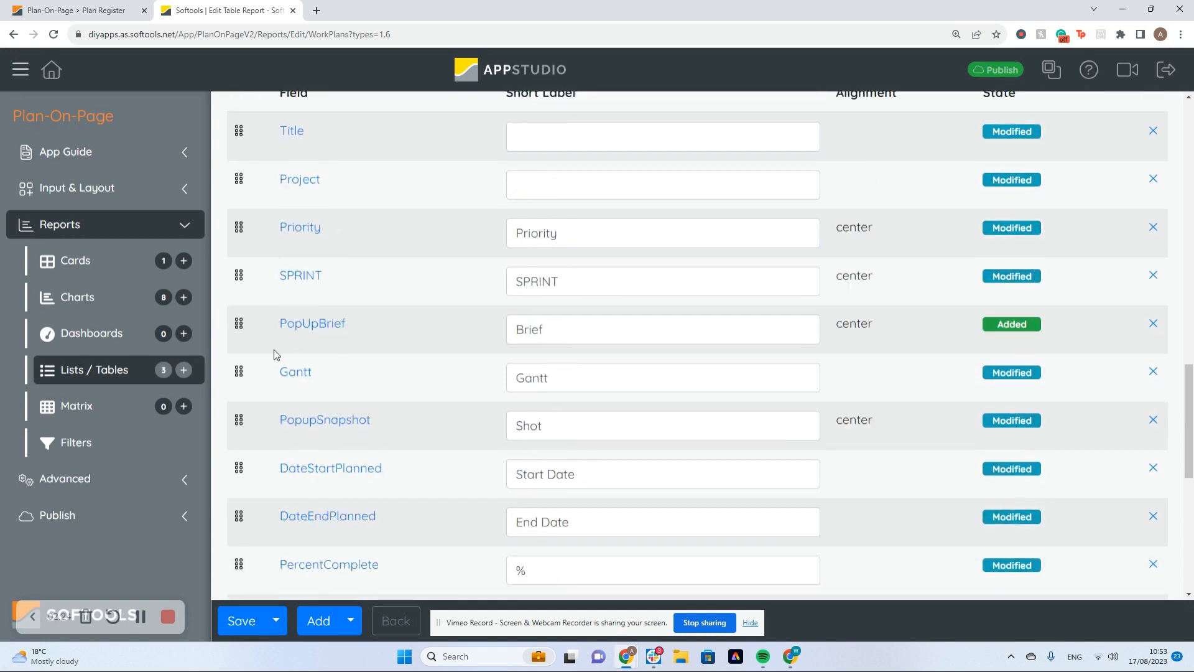
{"action": "left_click_drag", "start_coordinate": [242, 372], "coordinate": [239, 269]}
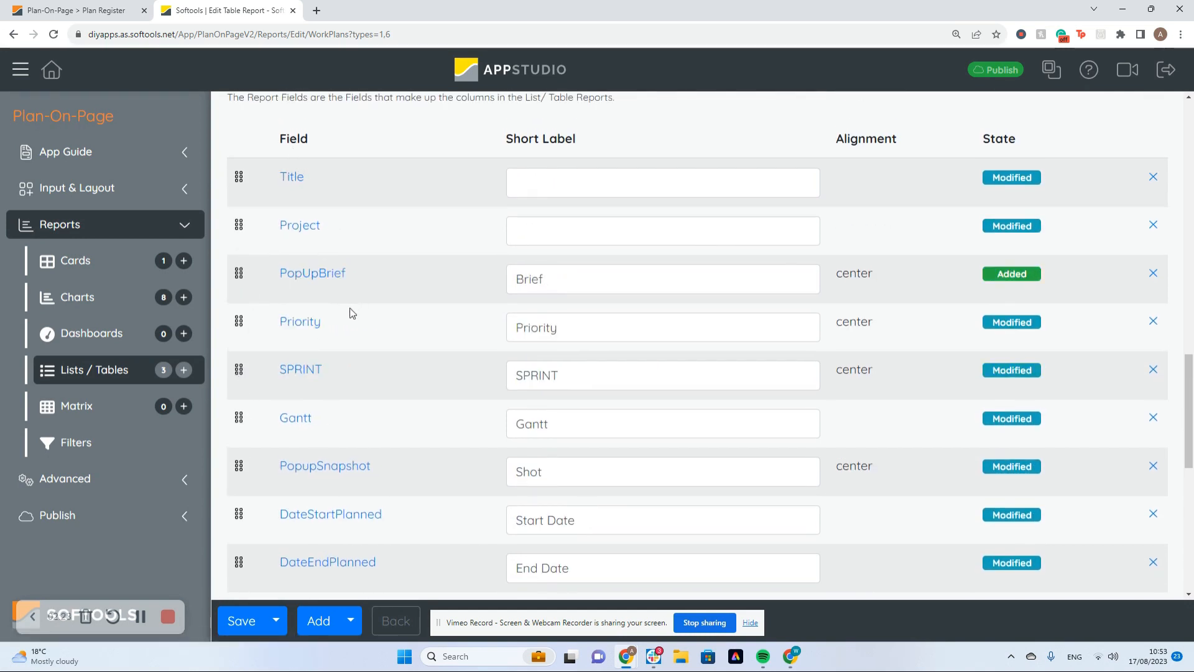
{"action": "scroll", "coordinate": [349, 312], "scroll_direction": "down", "scroll_amount": 1}
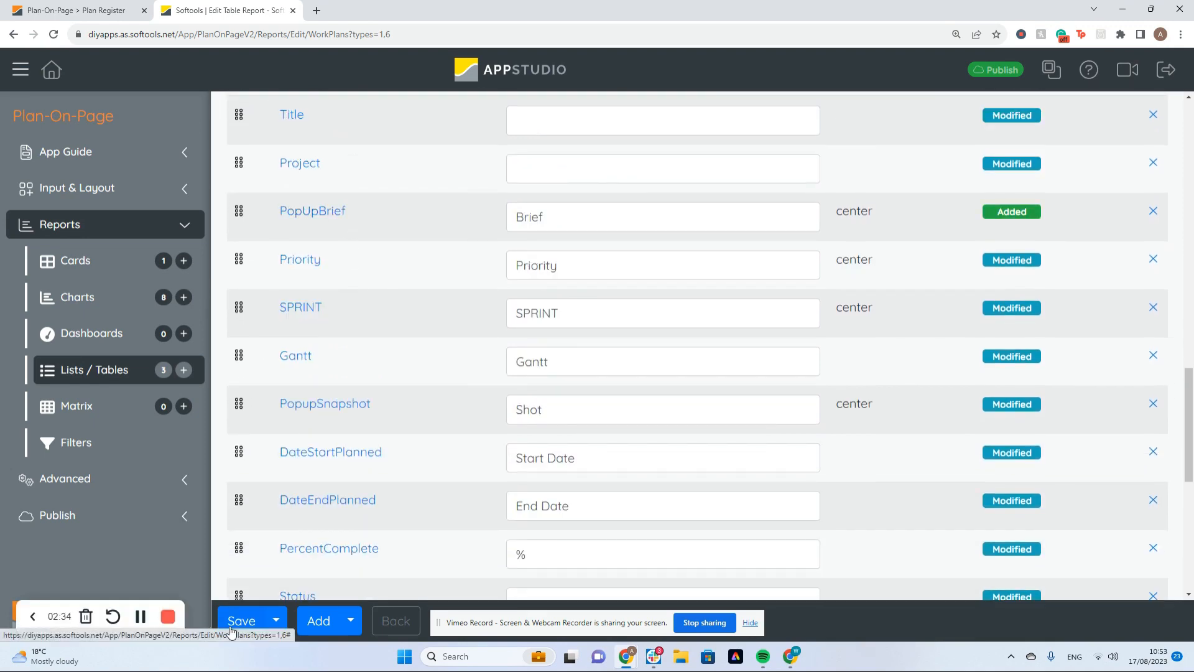
{"action": "left_click", "coordinate": [240, 622]}
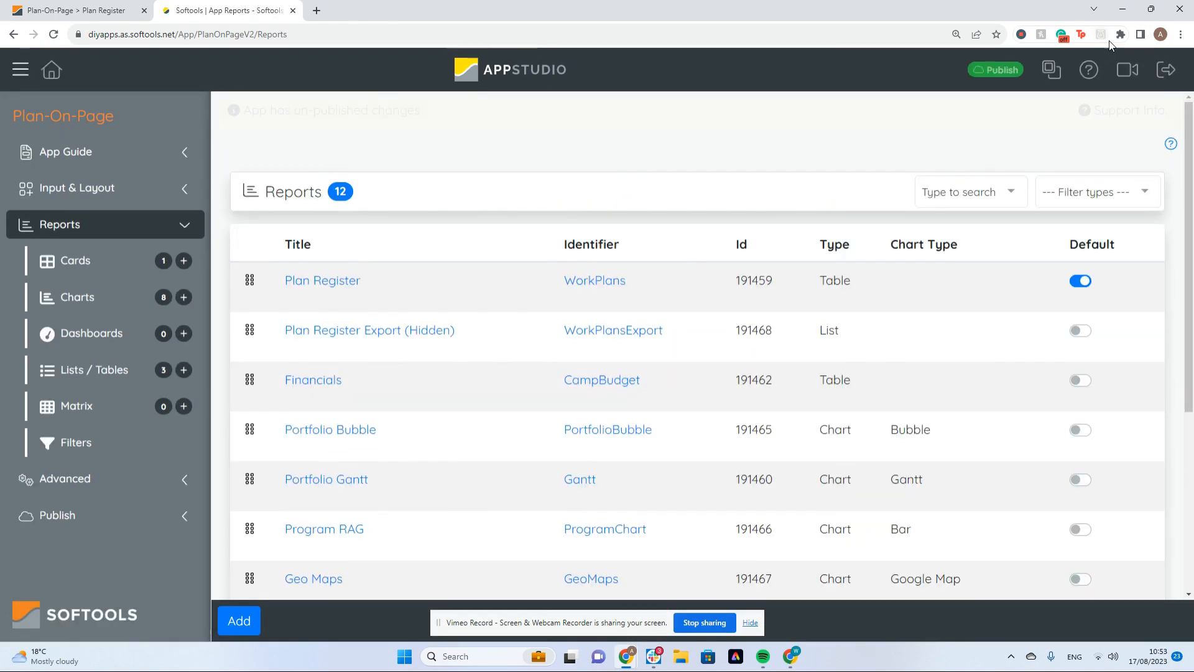
Publish the app with the note "adding a popup action to the report"
{"action": "left_click", "coordinate": [999, 70]}
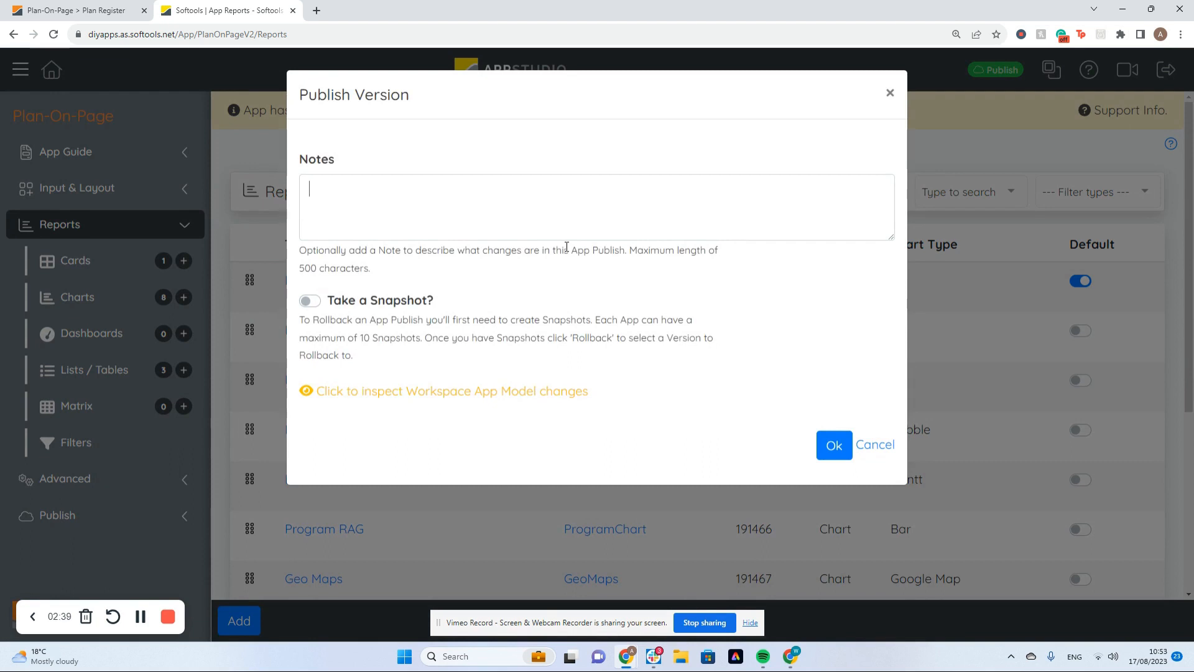
{"action": "type", "text": "adding "}
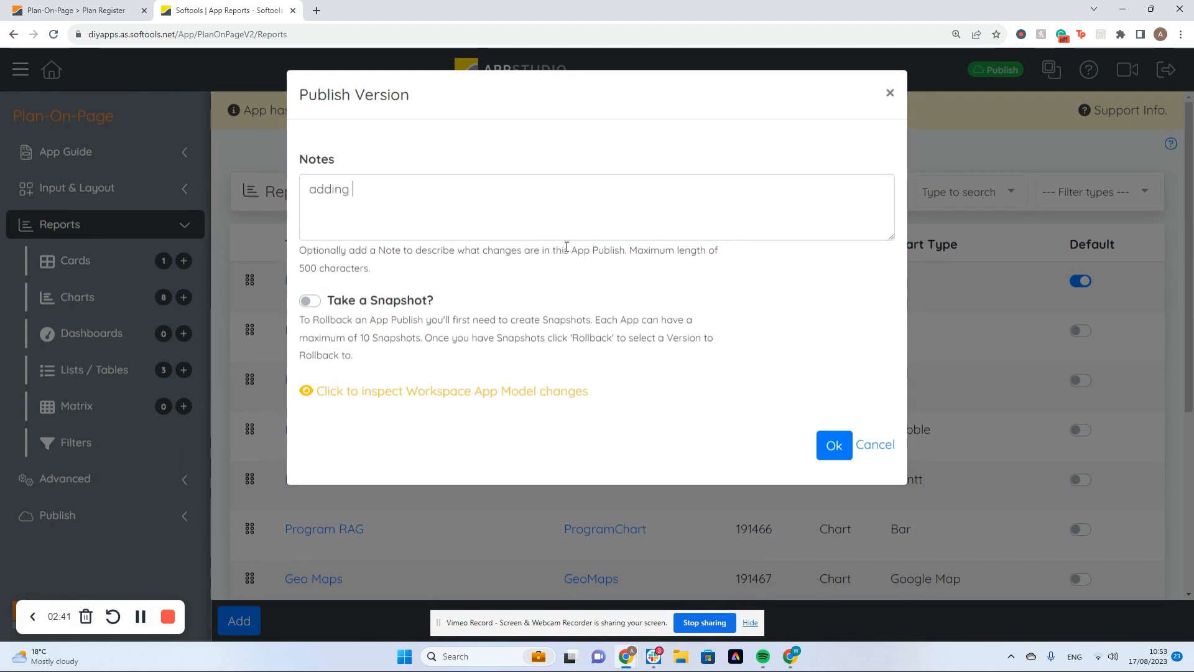
{"action": "type", "text": "a popup action to the re"}
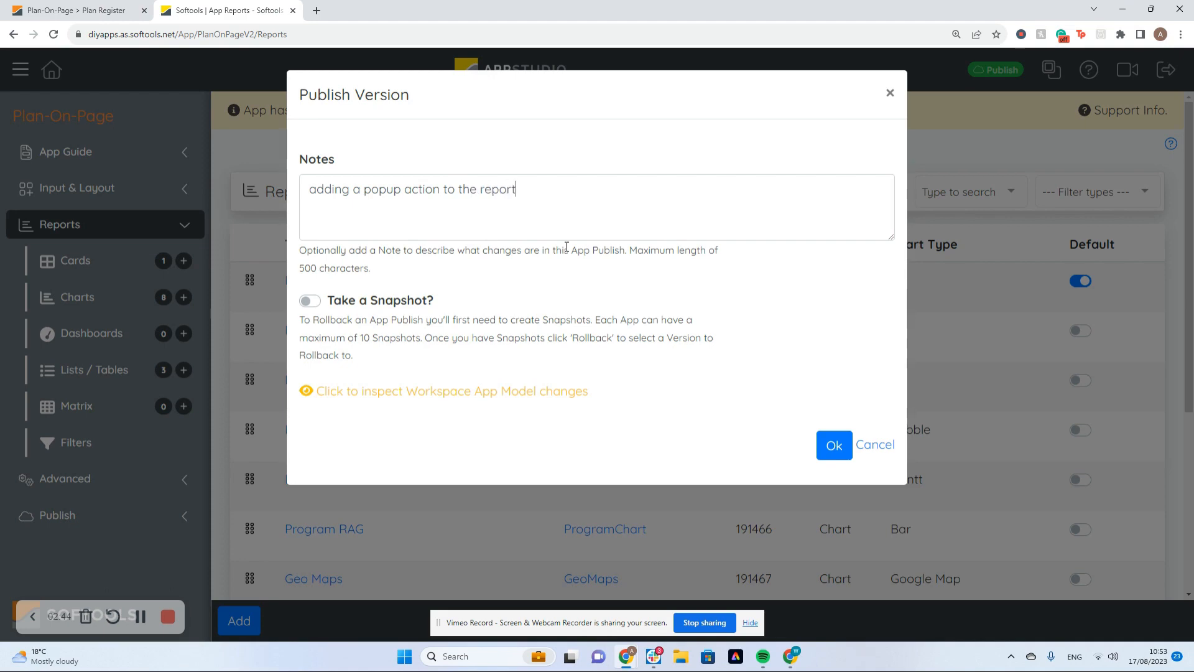
{"action": "type", "text": "port"}
{"action": "left_click", "coordinate": [834, 445]}
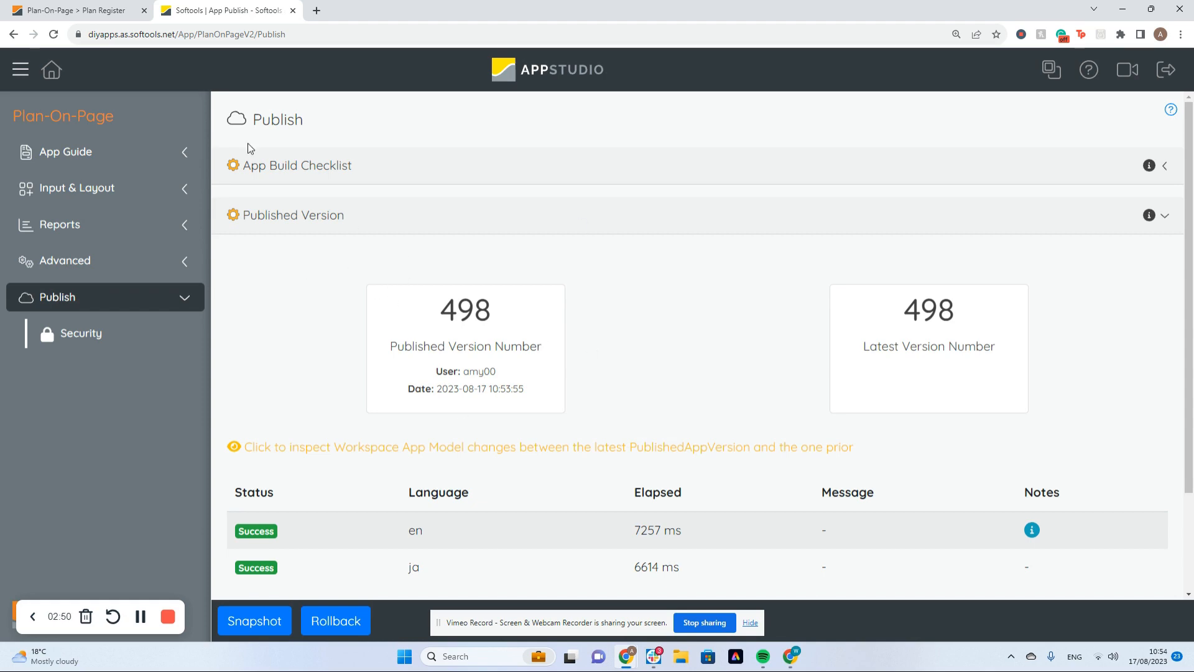
Switch to the live Plan Register and refresh the app to load the published version
{"action": "left_click", "coordinate": [82, 7]}
{"action": "left_click", "coordinate": [1111, 65]}
{"action": "left_click", "coordinate": [1058, 377]}
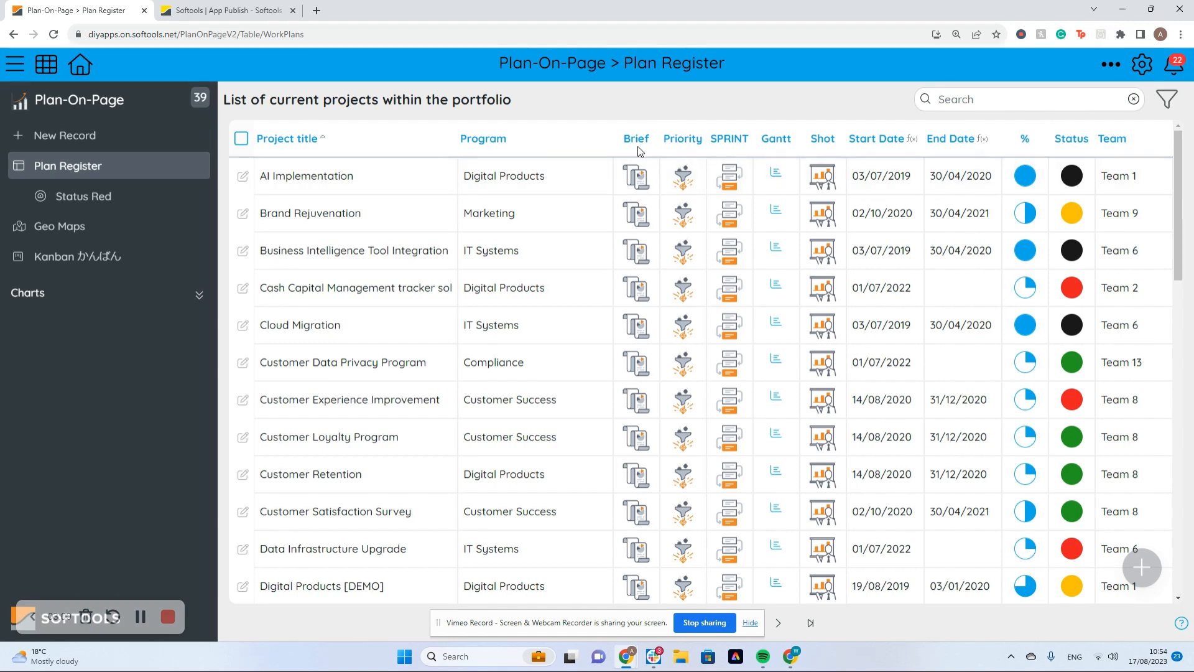
Test the Brief pop-up for AI Implementation and Cash Capital Management tracker solution, closing each one
{"action": "left_click", "coordinate": [637, 180]}
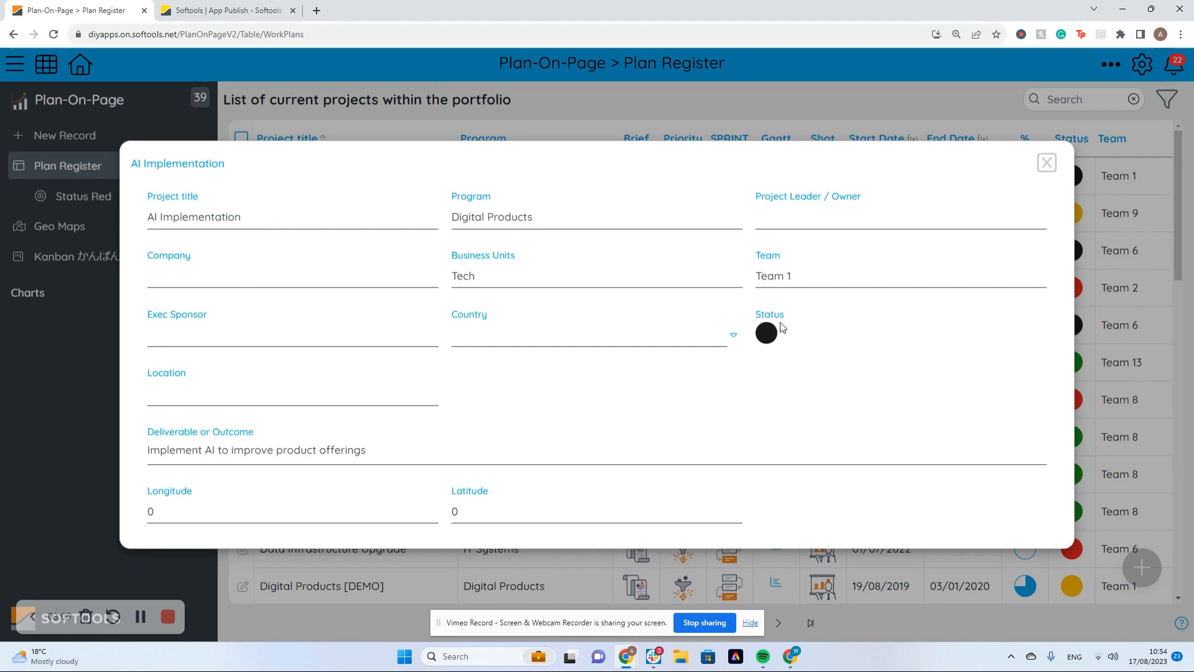
{"action": "left_click", "coordinate": [687, 107]}
{"action": "left_click", "coordinate": [637, 290]}
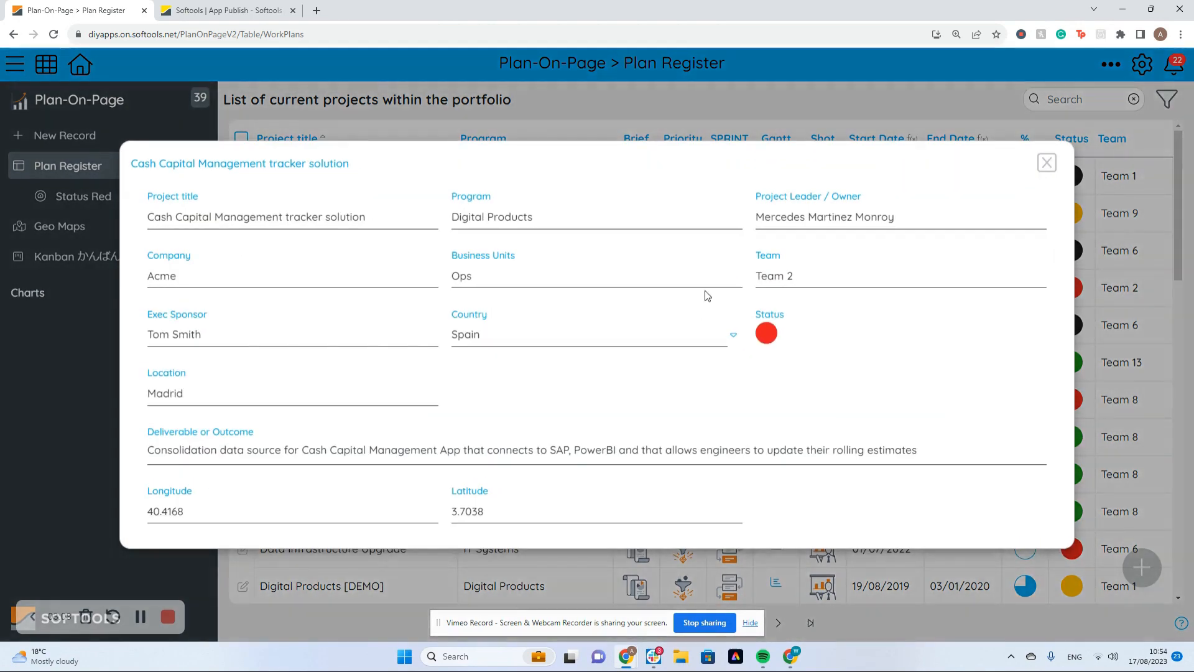
{"action": "left_click", "coordinate": [610, 113]}
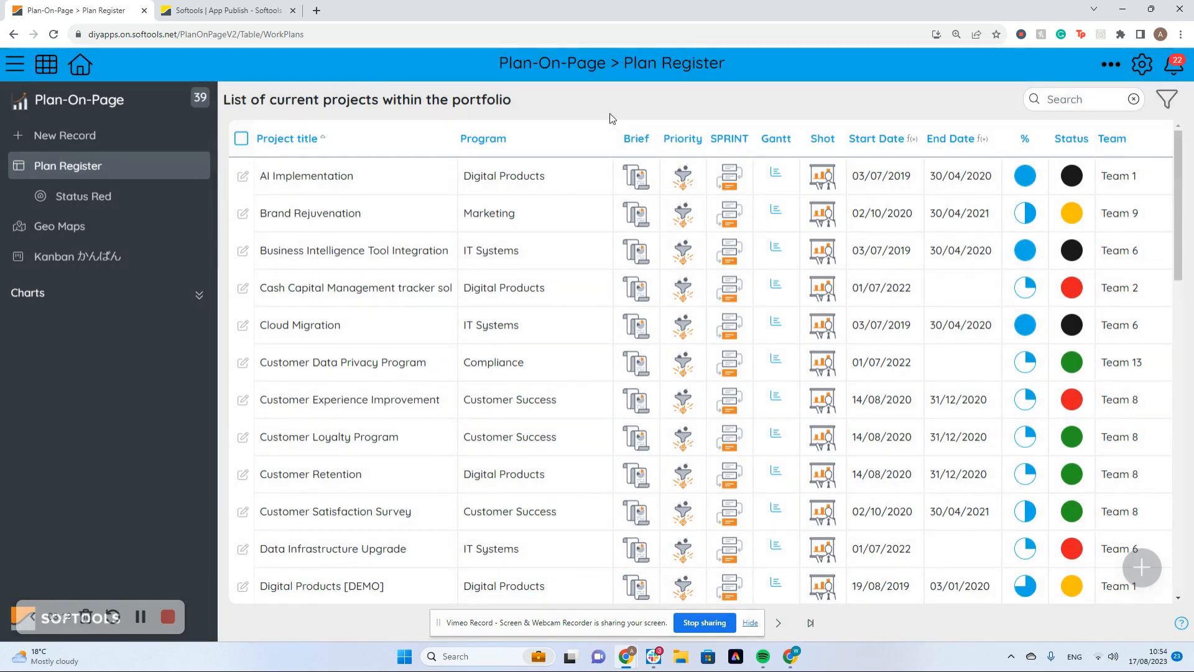
Return to App Studio and open the Project Brief template's design to examine its field layout
{"action": "left_click", "coordinate": [221, 10]}
{"action": "left_click", "coordinate": [183, 188]}
{"action": "left_click", "coordinate": [149, 262]}
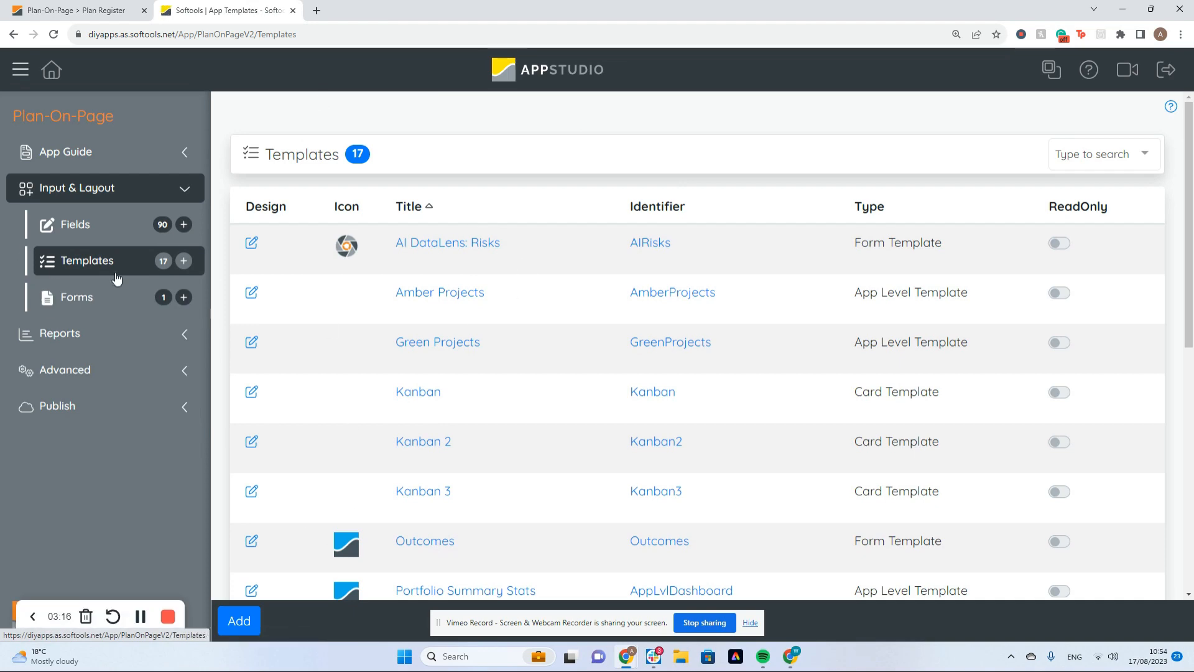
{"action": "scroll", "coordinate": [488, 363], "scroll_direction": "down", "scroll_amount": 3}
{"action": "scroll", "coordinate": [488, 362], "scroll_direction": "down", "scroll_amount": 5}
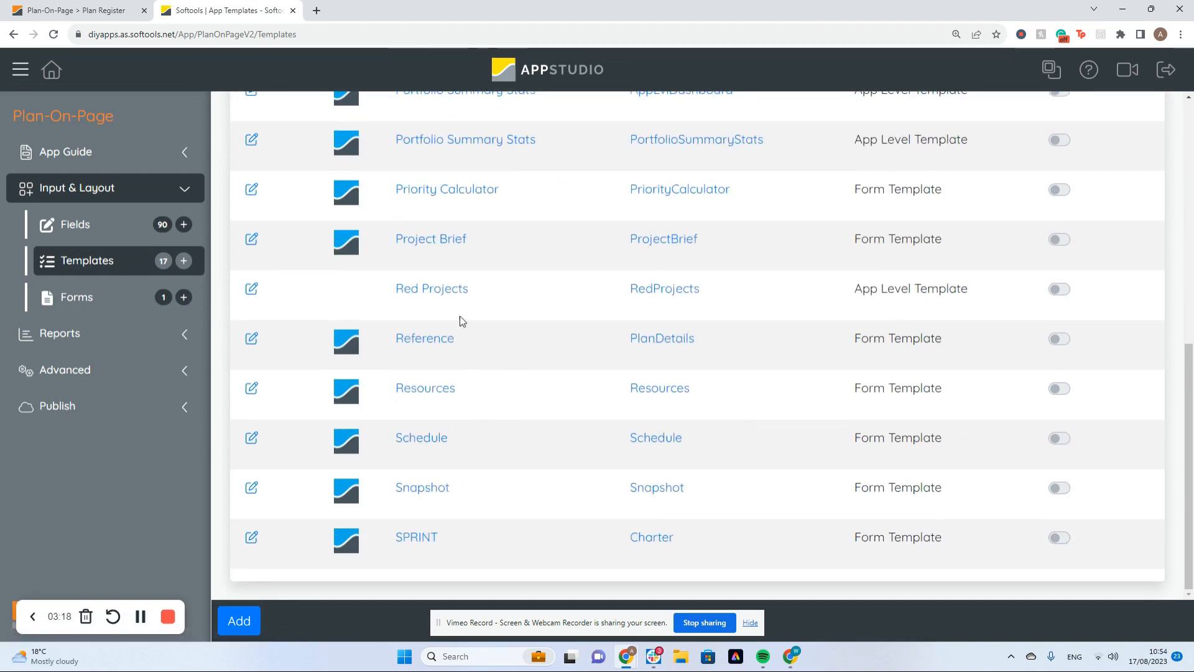
{"action": "scroll", "coordinate": [488, 293], "scroll_direction": "up", "scroll_amount": 3}
{"action": "left_click", "coordinate": [440, 361]}
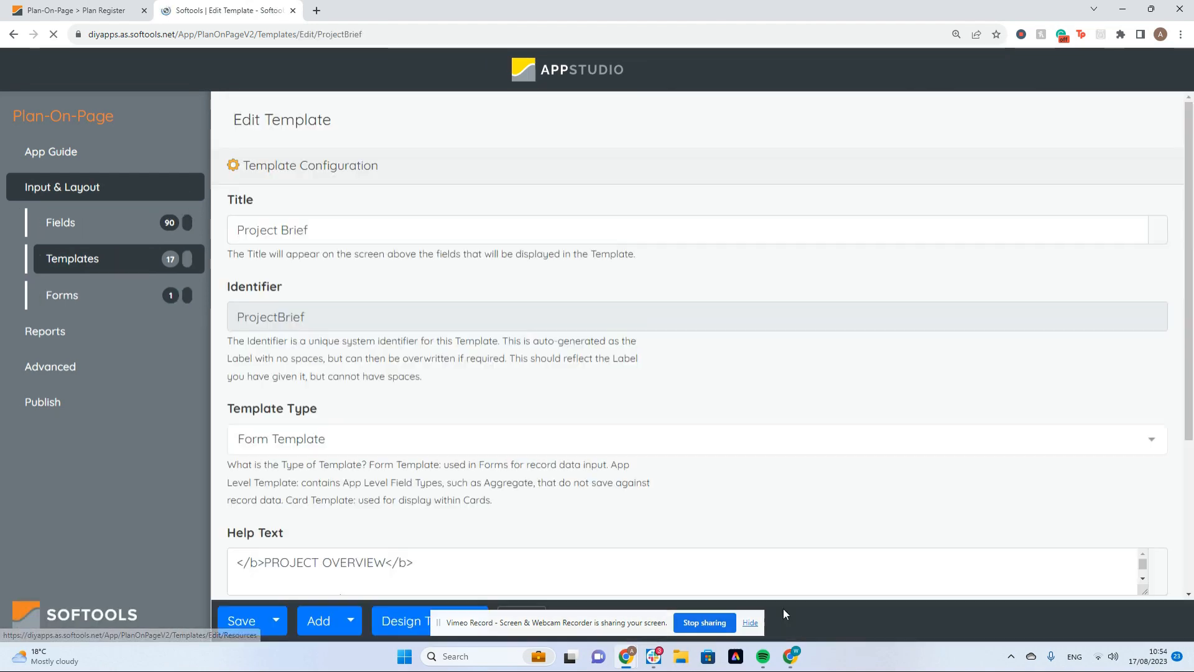
{"action": "scroll", "coordinate": [410, 461], "scroll_direction": "down", "scroll_amount": 3}
{"action": "left_click", "coordinate": [402, 621]}
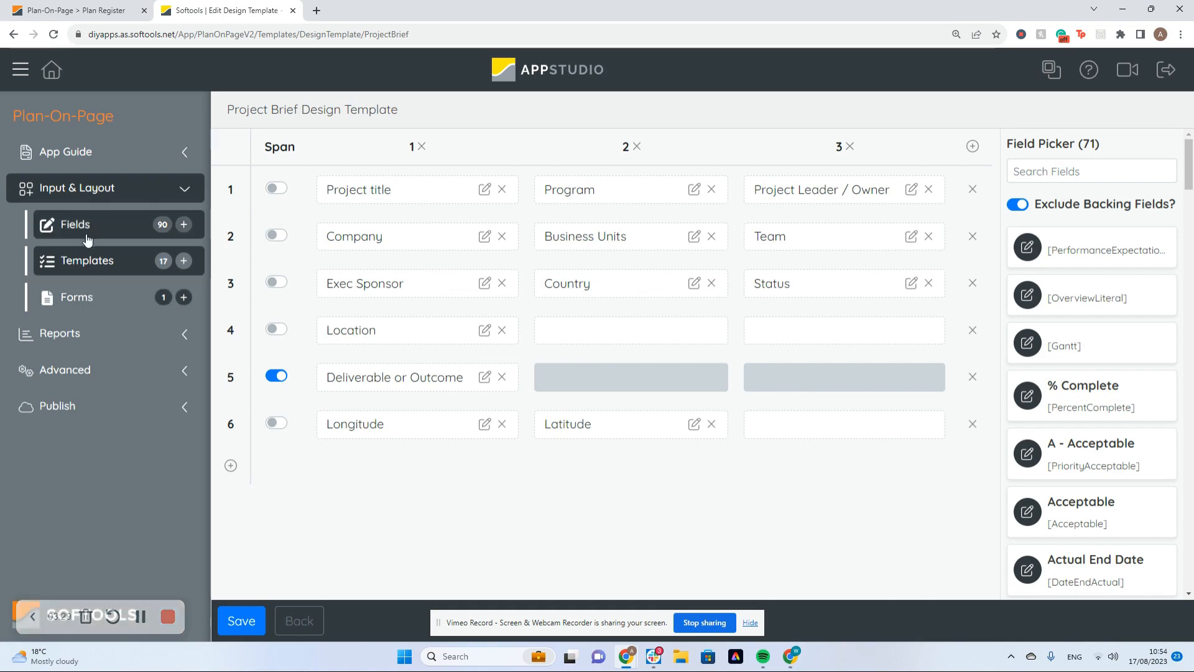
Compare the template design with AI Implementation's Brief pop-up in the live Plan Register, then close the pop-up
{"action": "left_click", "coordinate": [84, 9]}
{"action": "left_click", "coordinate": [636, 178]}
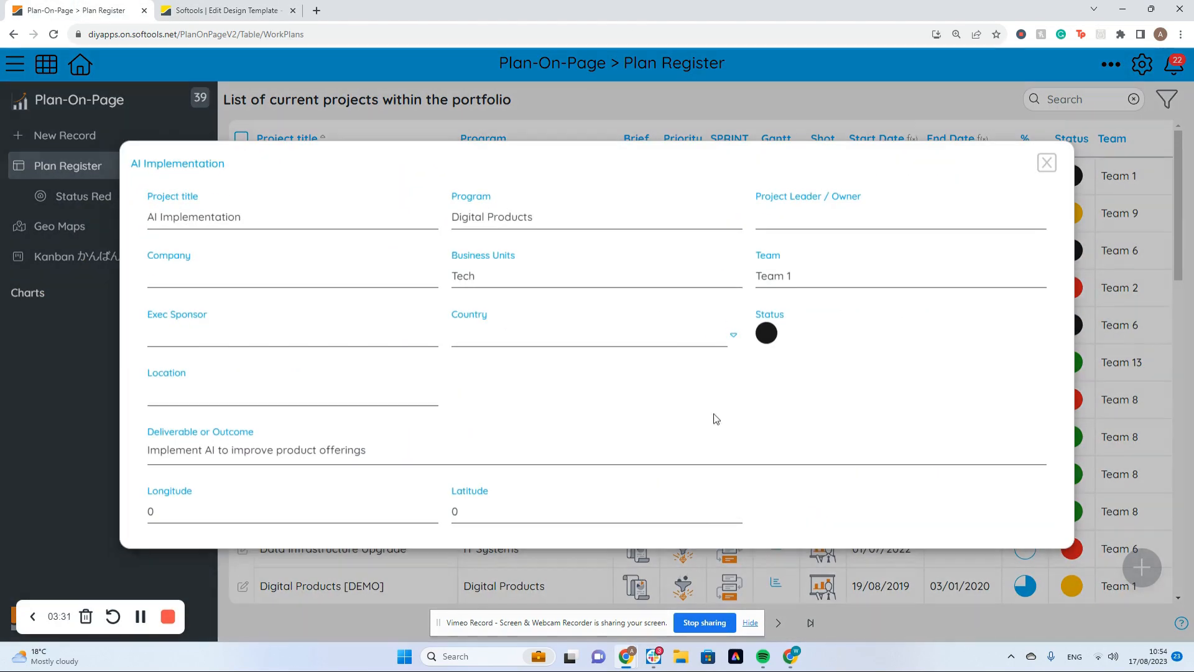
{"action": "left_click", "coordinate": [841, 95]}
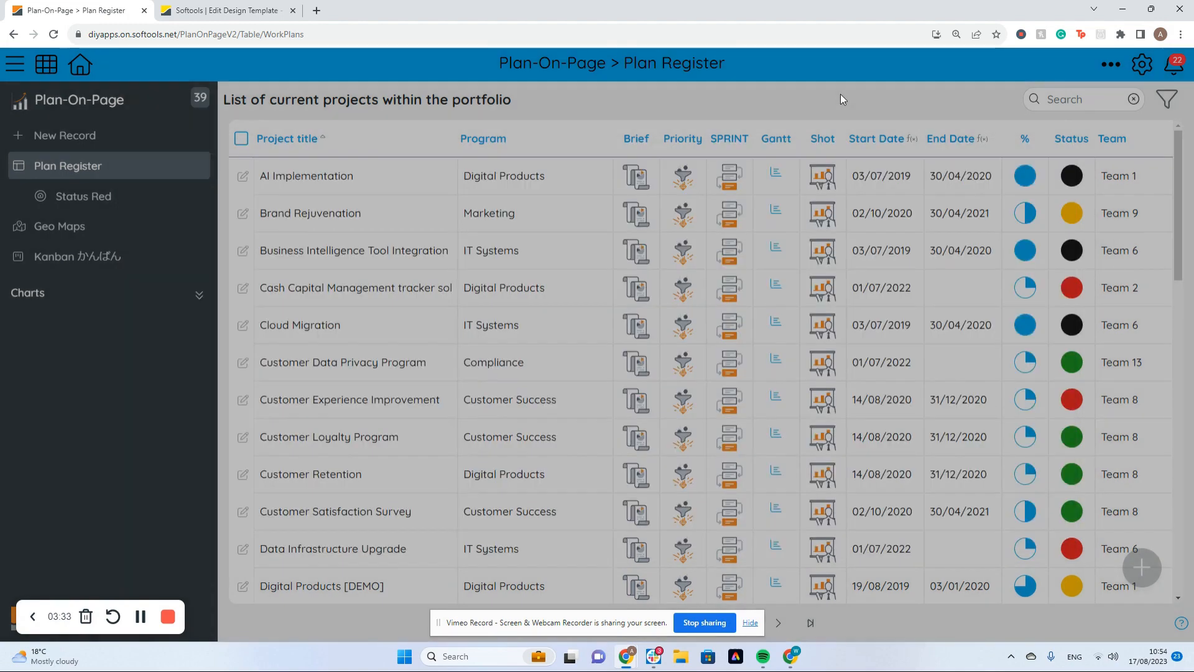